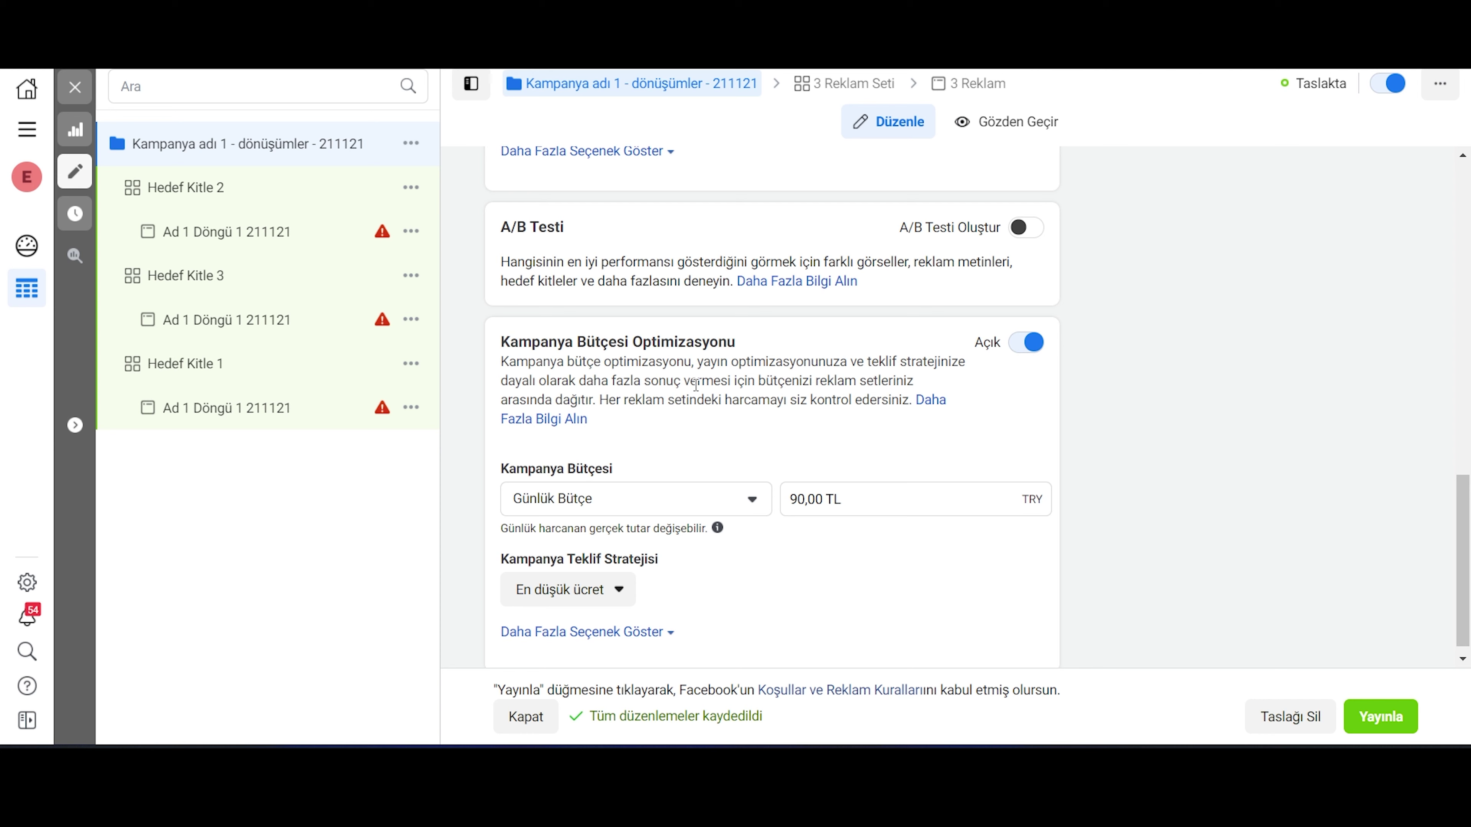
Step: Examine the available campaign bid strategies, from En düşük ücret and Ücret üst sınırı to Minimum Reklam Harcaması Getirisi and Diğer seçenekler
left_click(618, 592)
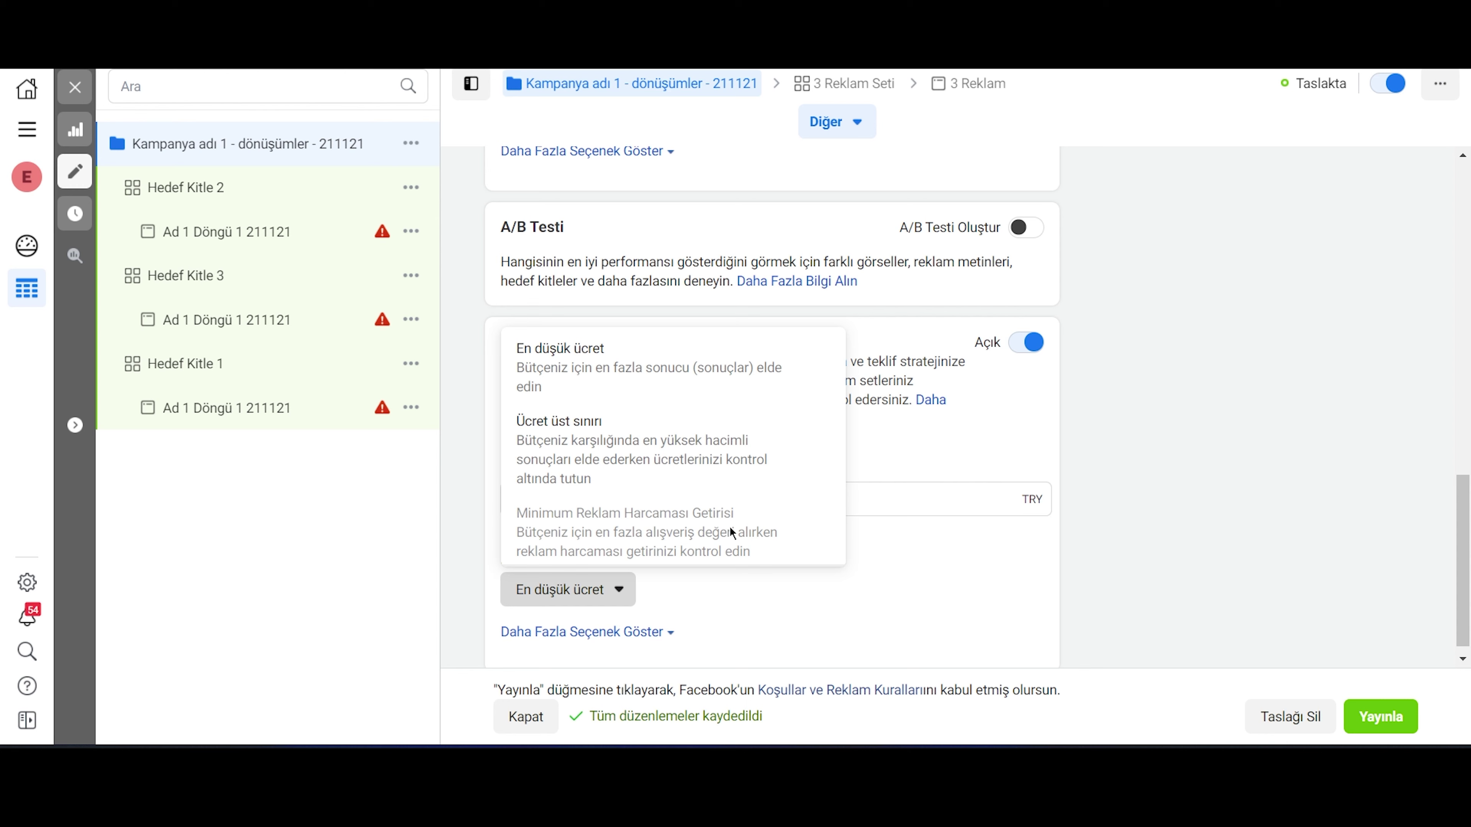
left_click(1237, 485)
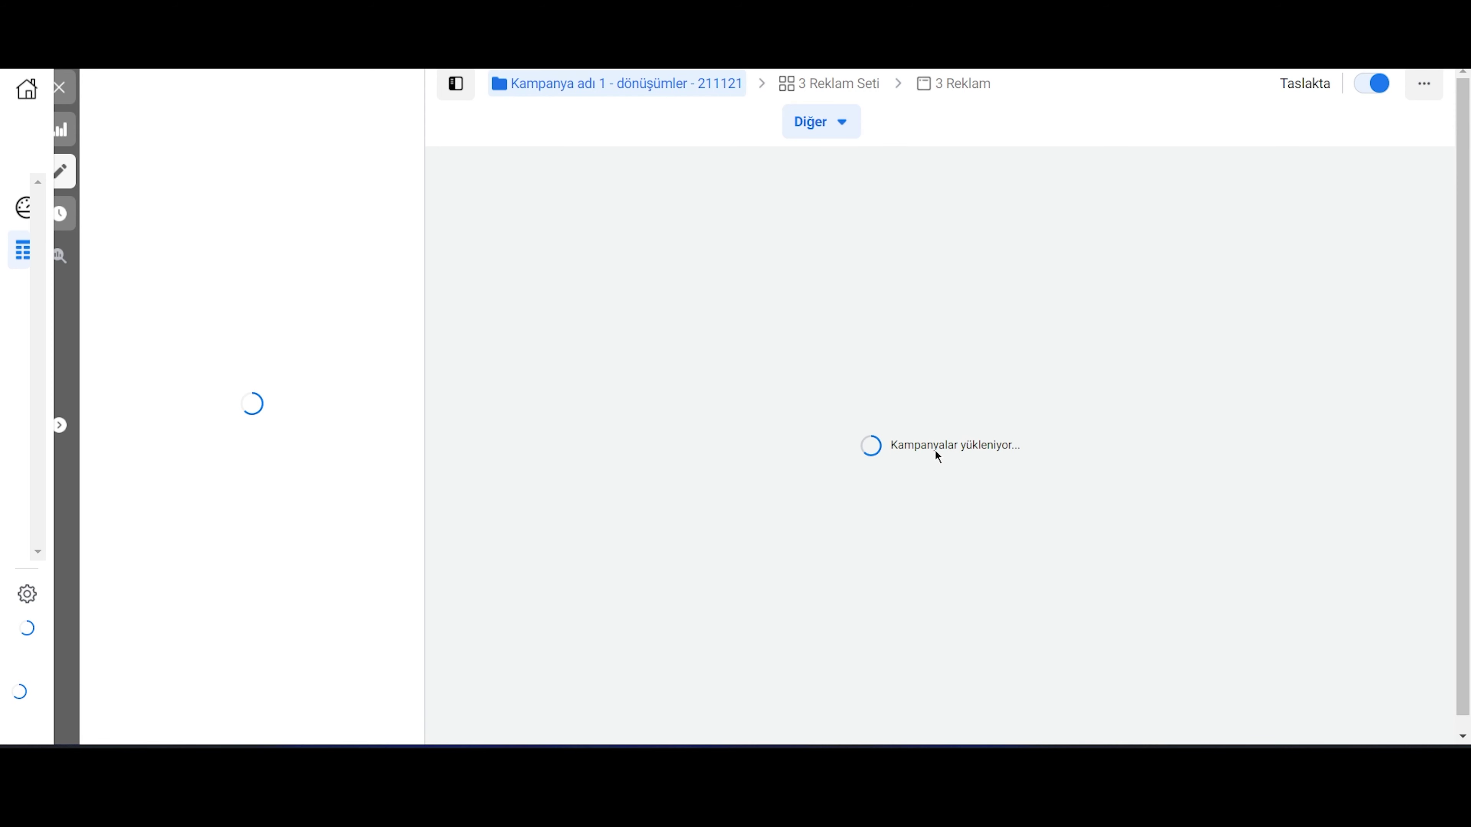
scroll(1420, 539, "down", 15)
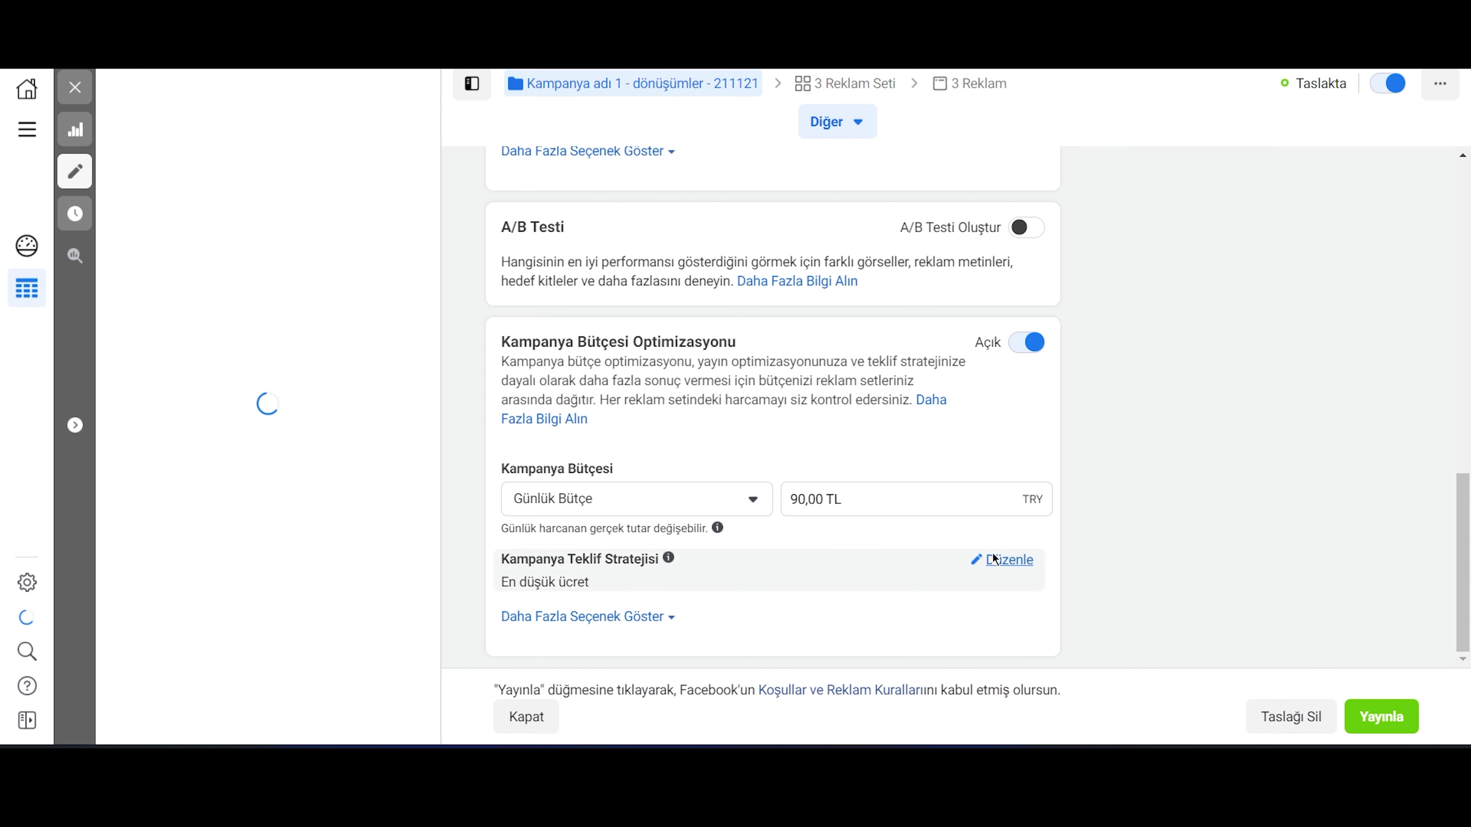
left_click(567, 574)
scroll(725, 427, "down", 2)
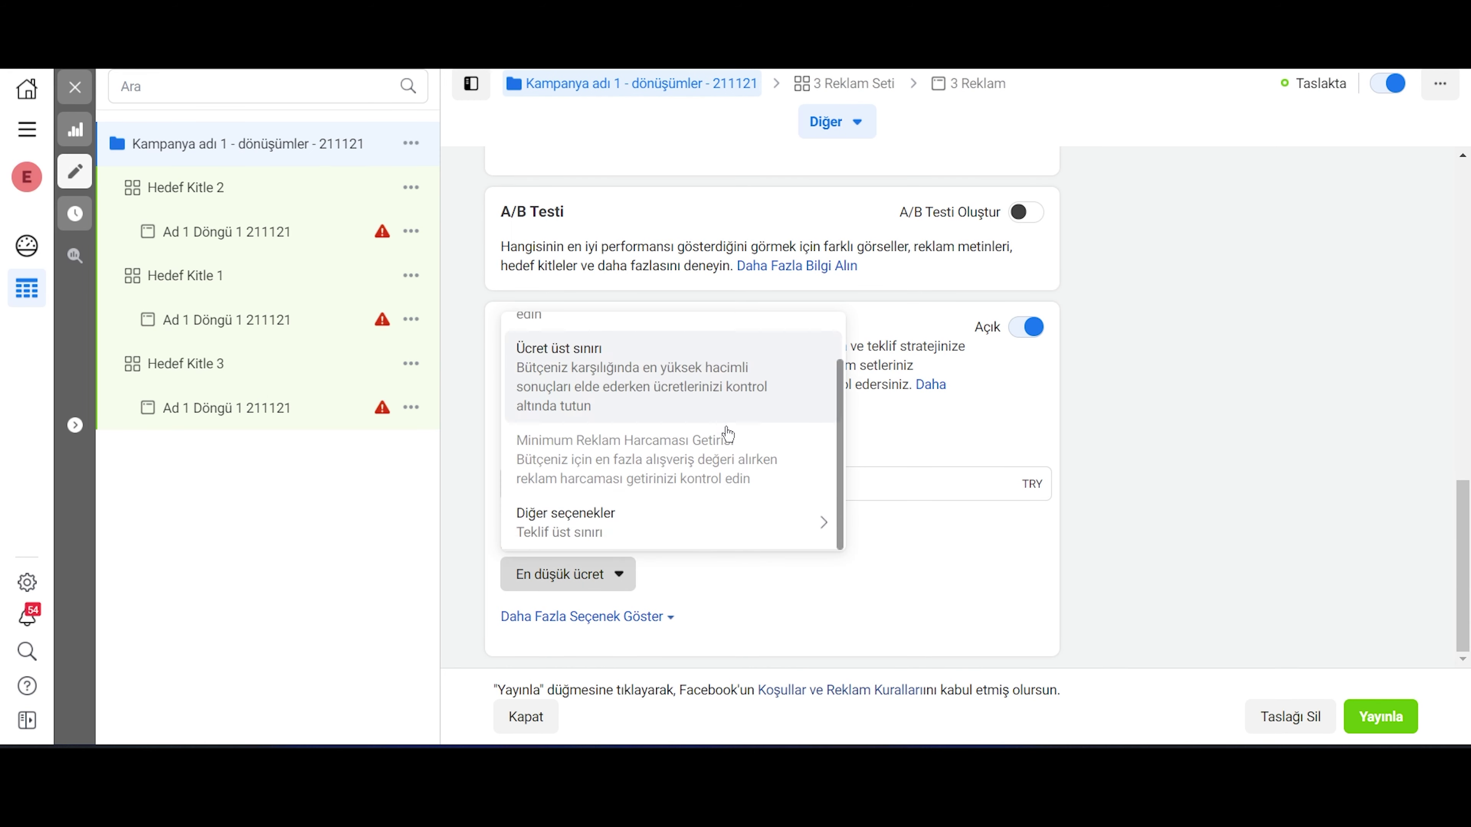
scroll(667, 356, "up", 2)
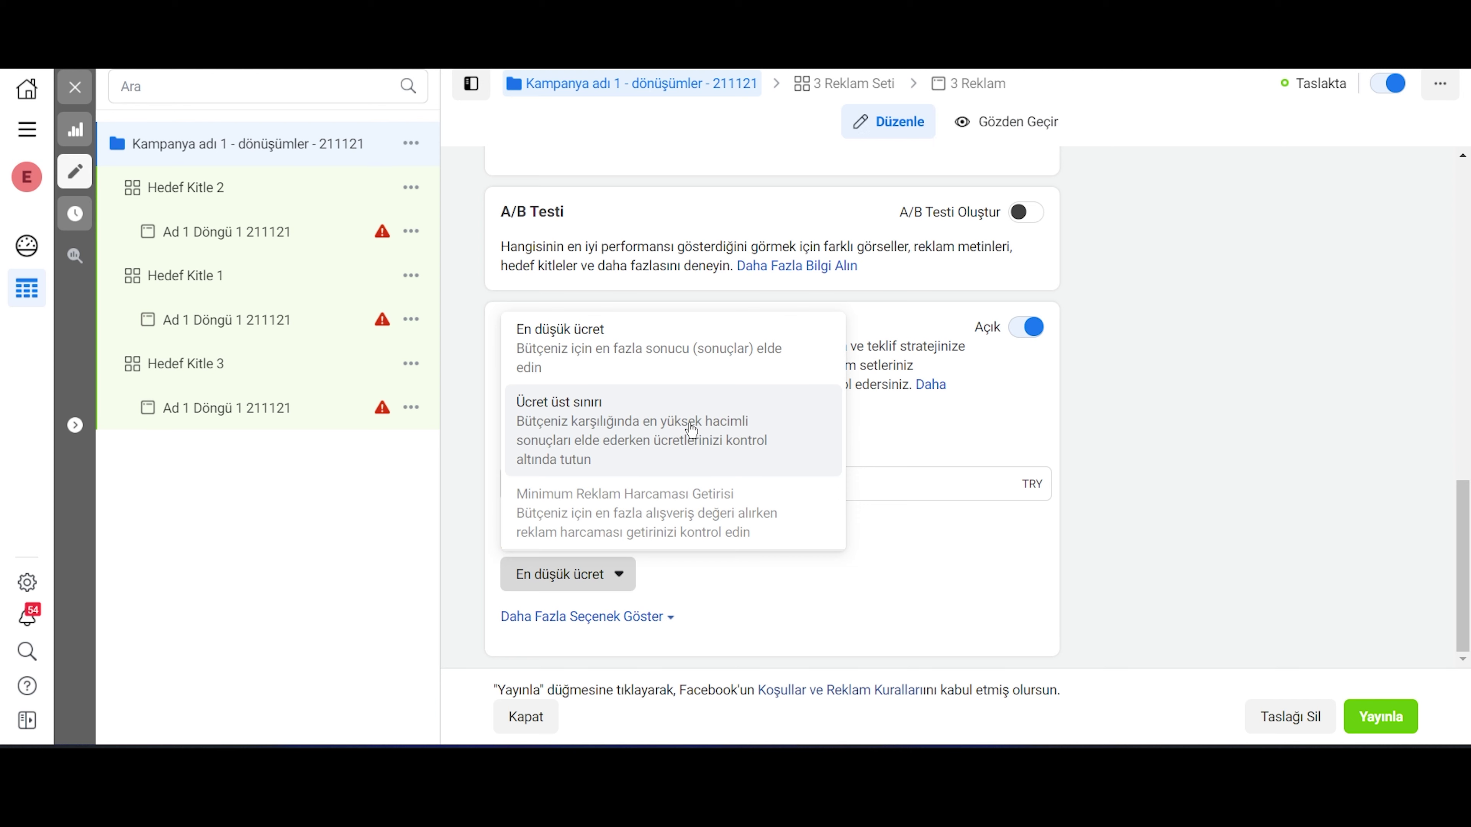
scroll(811, 420, "down", 1)
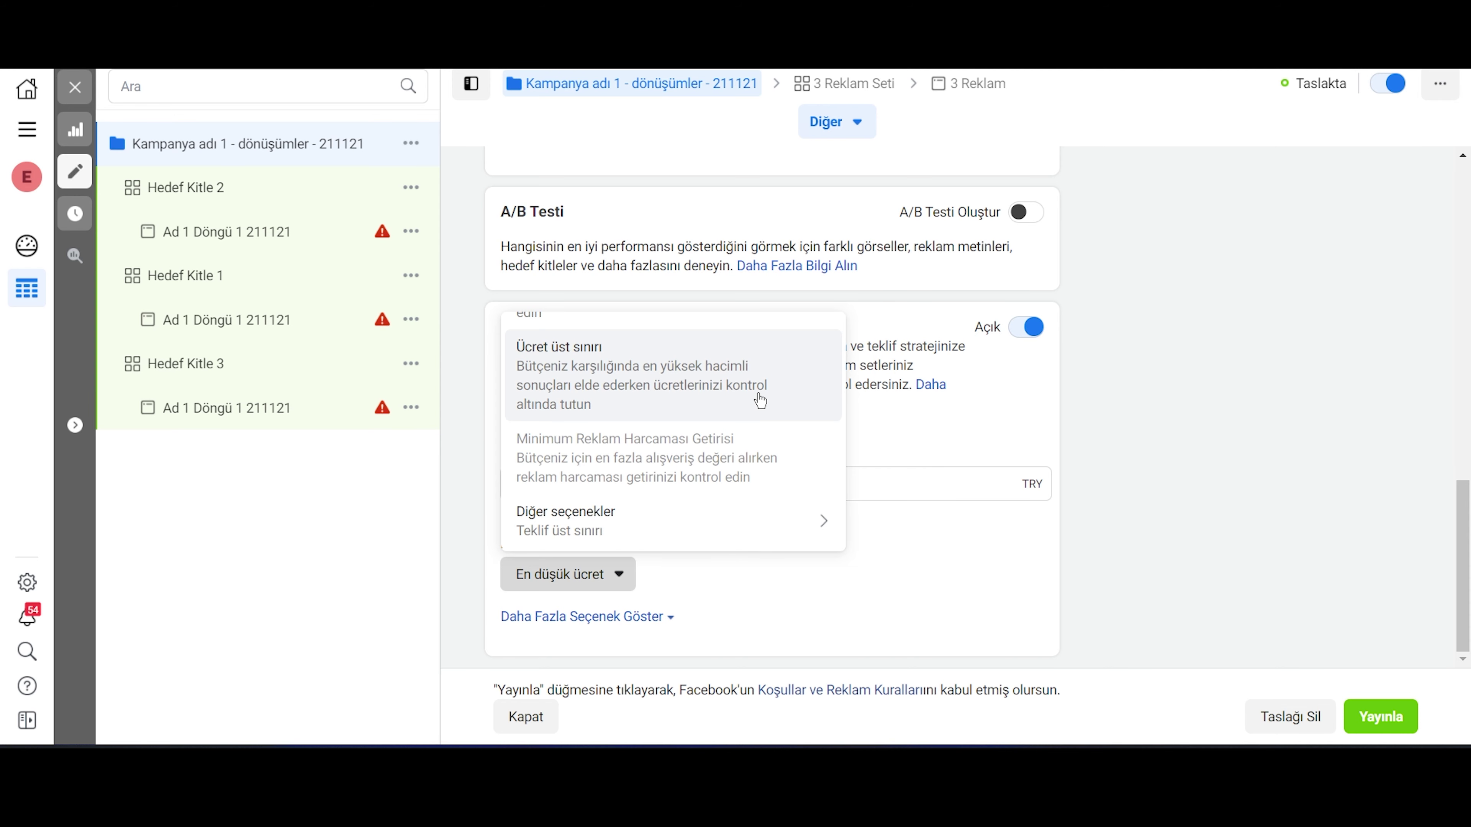
left_click(1235, 411)
left_click(620, 577)
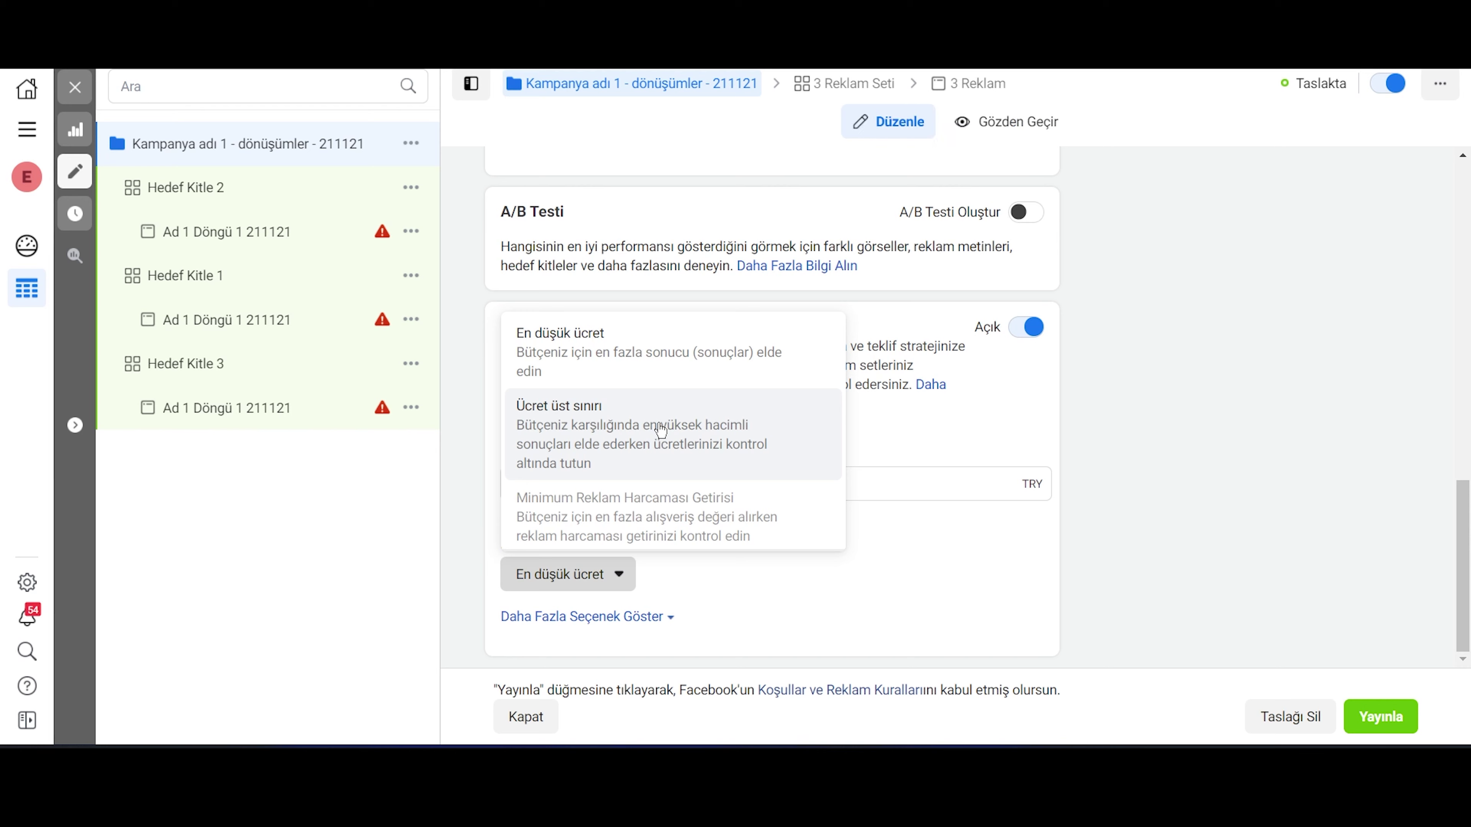
scroll(661, 431, "down", 1)
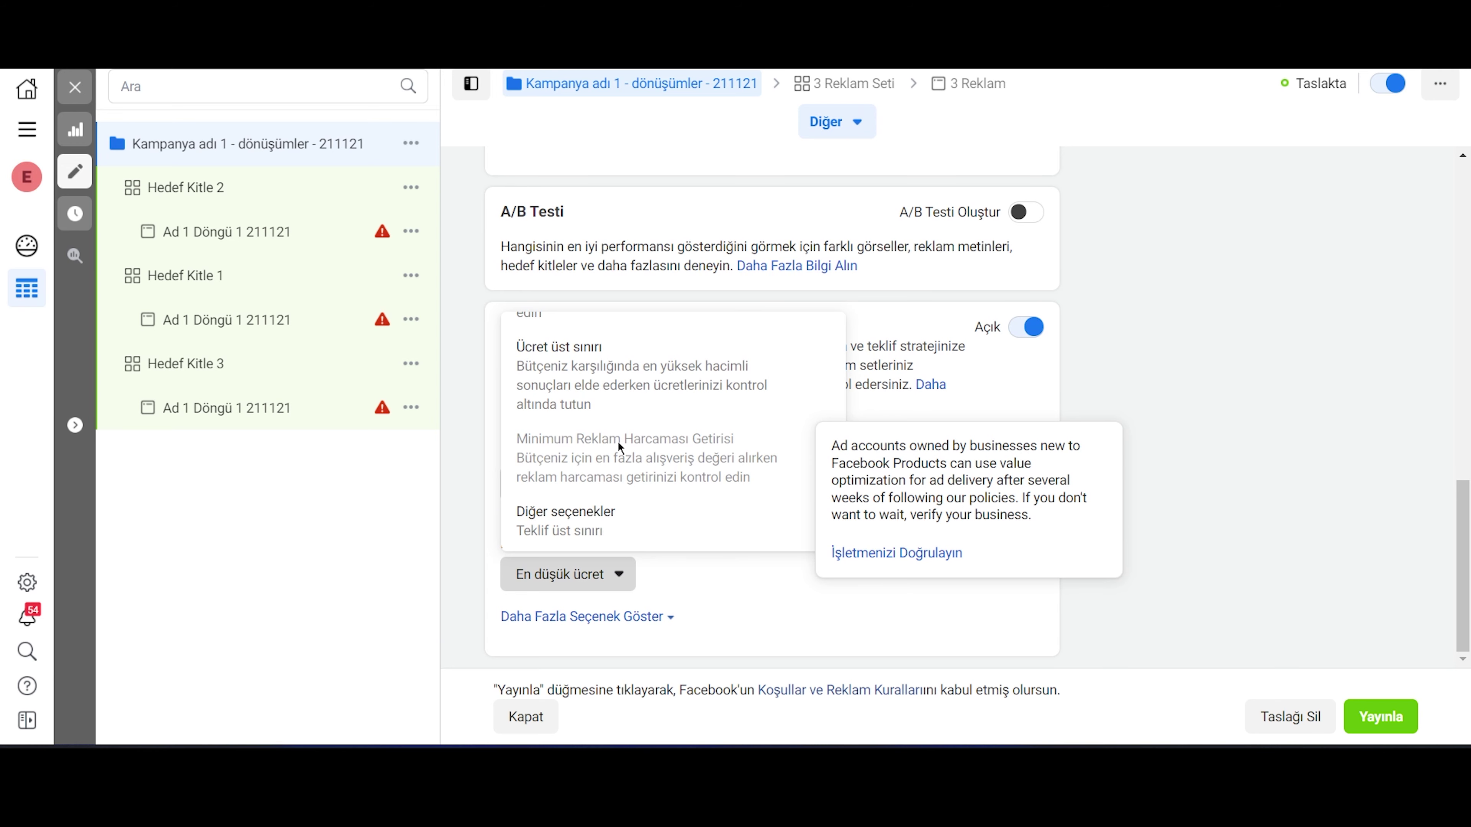
scroll(617, 441, "up", 1)
left_click(1031, 339)
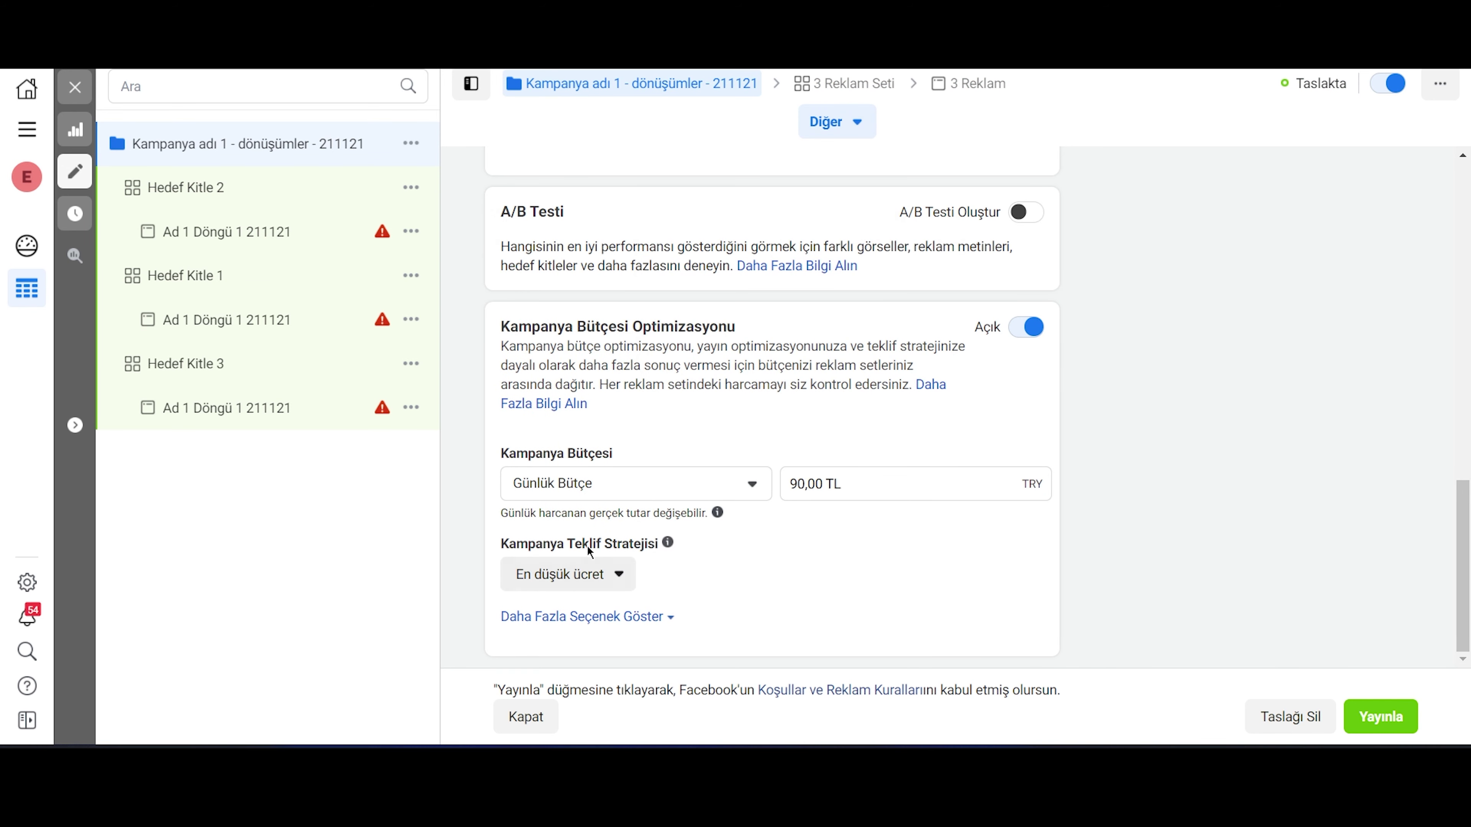
left_click(605, 582)
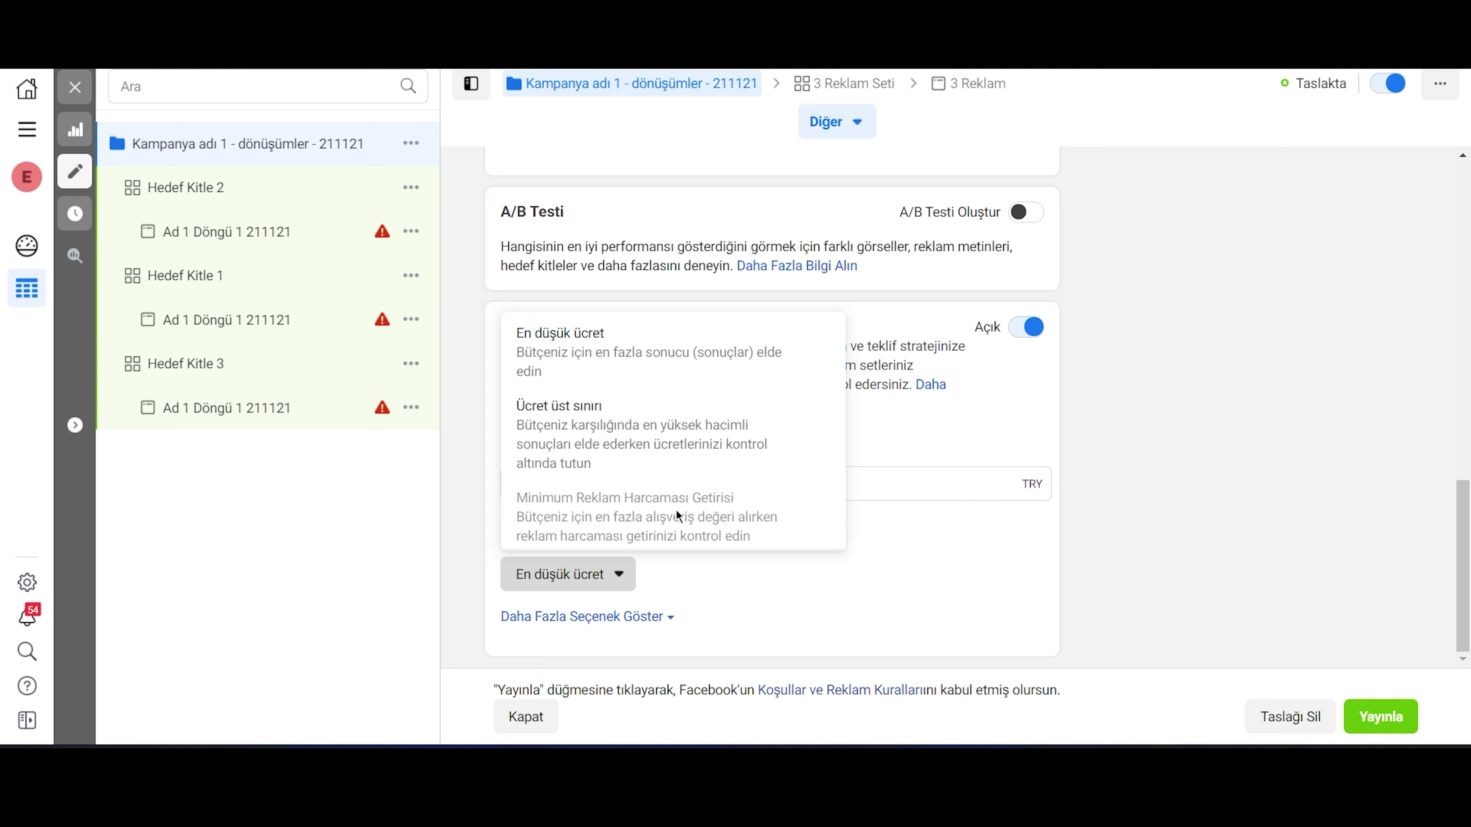
Step: Open the Hedef Kitle 2 ad set and examine its ad delivery optimization options
left_click(313, 205)
scroll(1467, 435, "down", 5)
scroll(1467, 435, "down", 10)
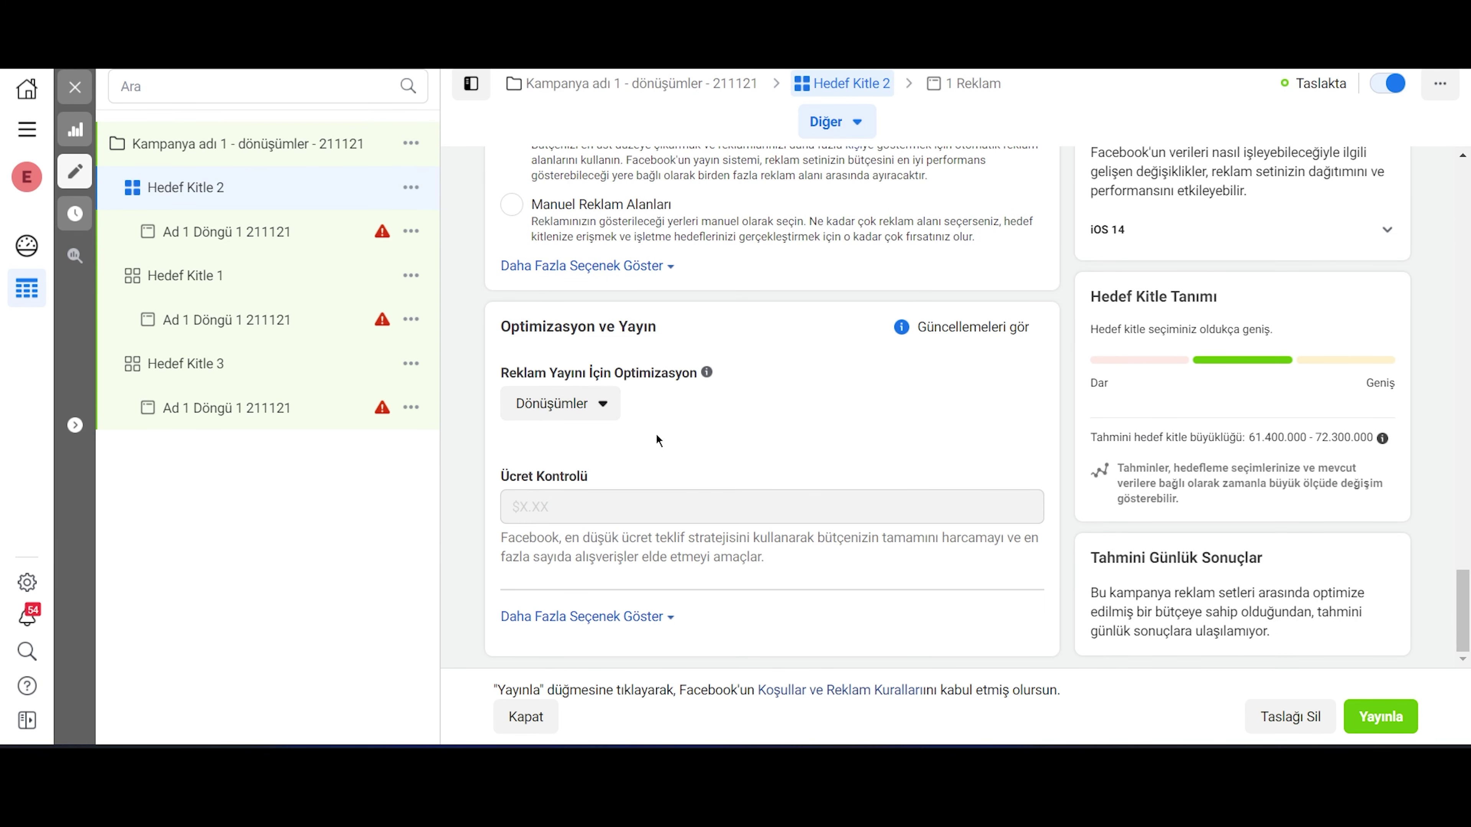
left_click(567, 404)
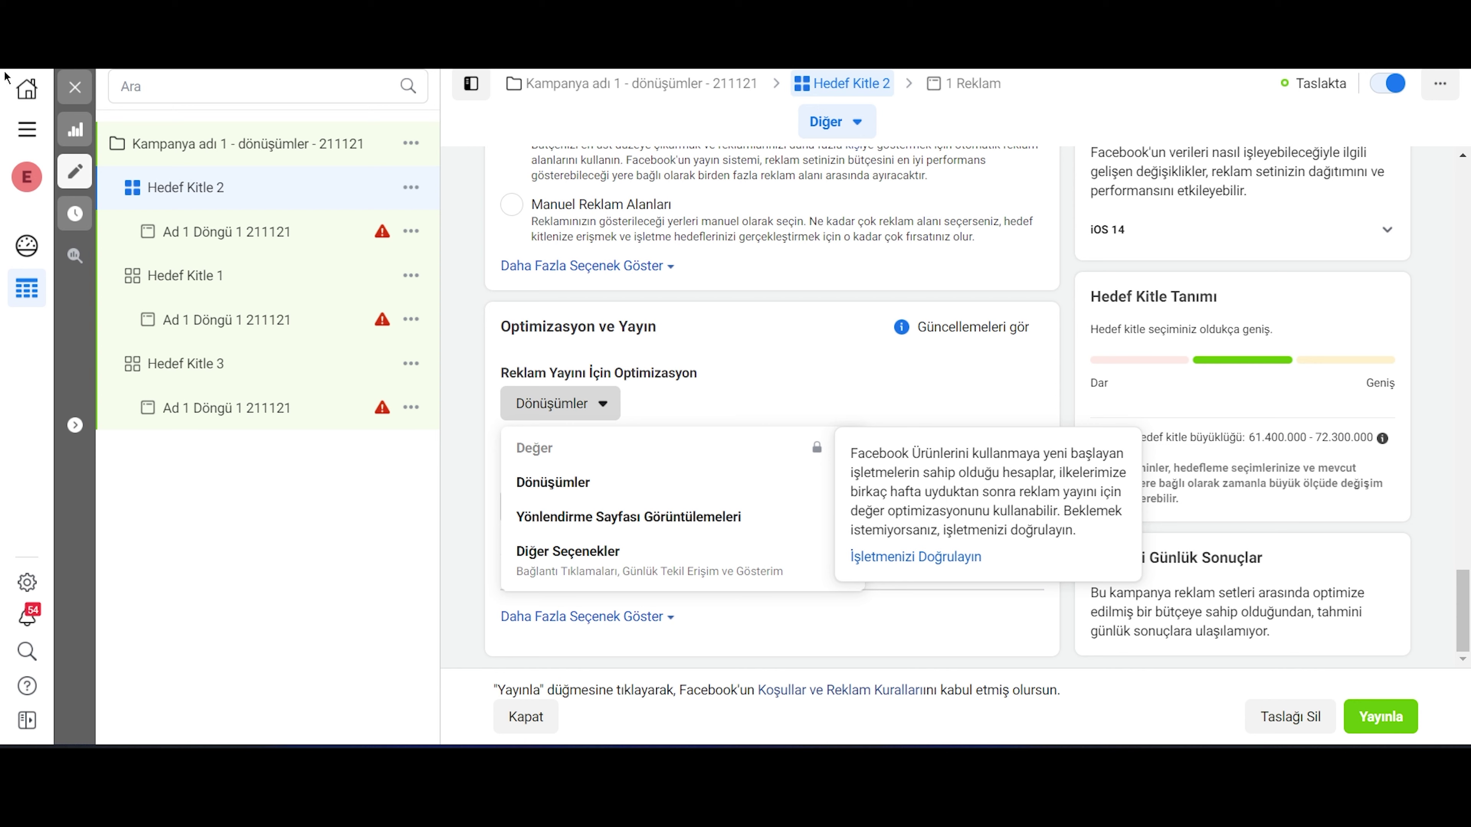
Step: Set the campaign bid strategy to Ücret üst sınırı
scroll(637, 441, "down", 10)
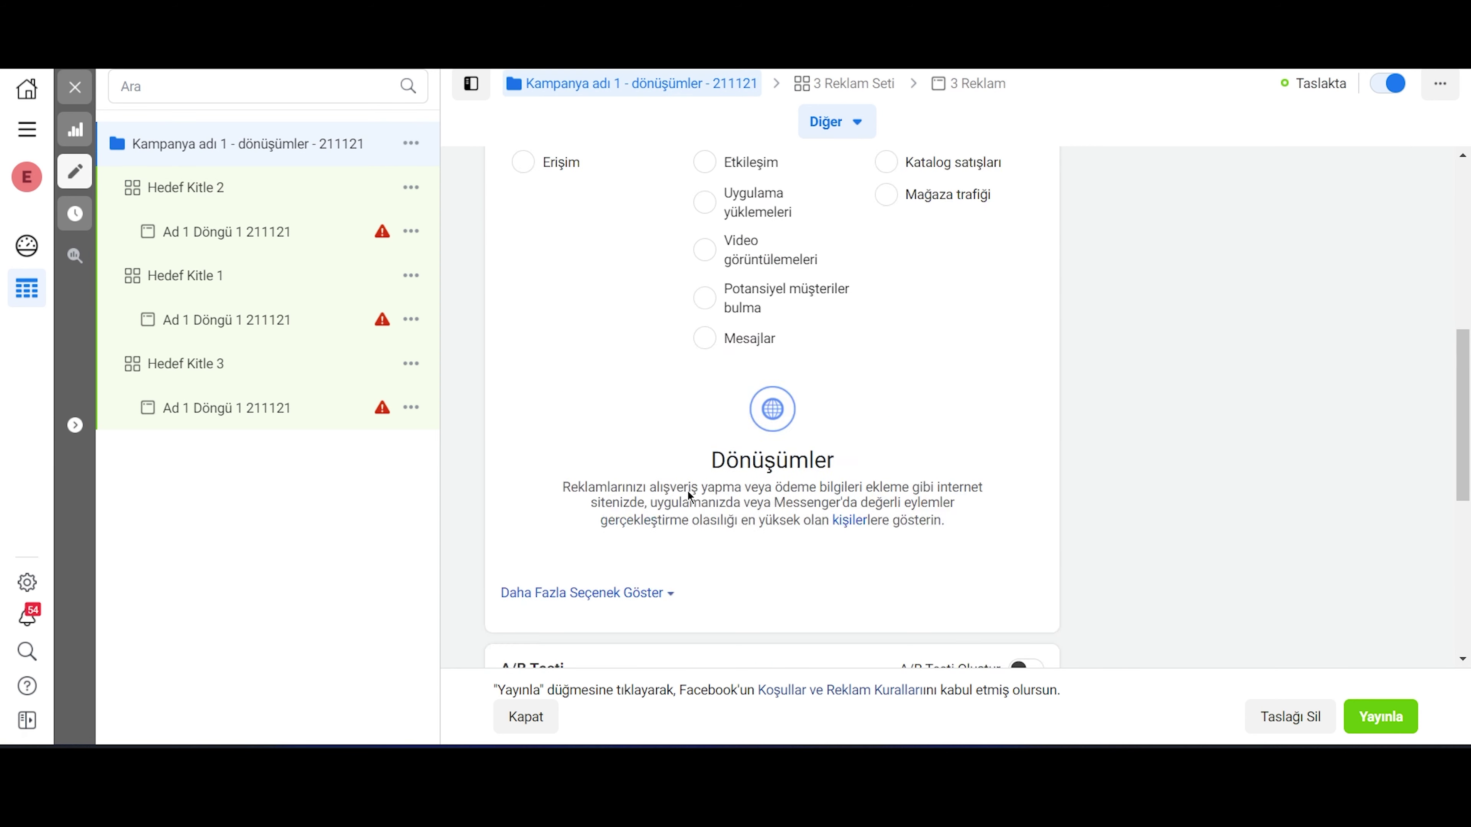
left_click(602, 573)
scroll(654, 515, "down", 1)
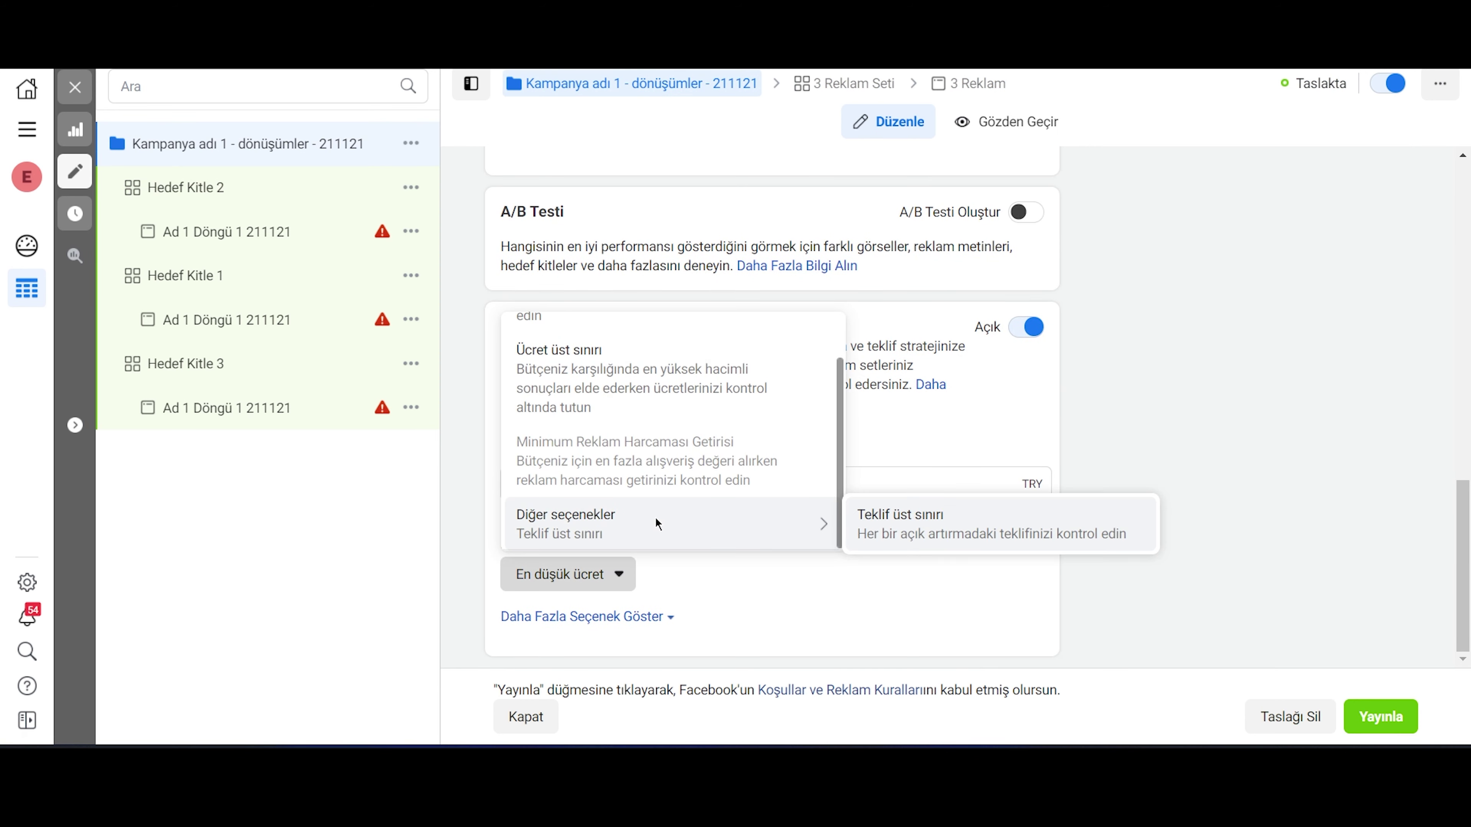
mouse_move(670, 434)
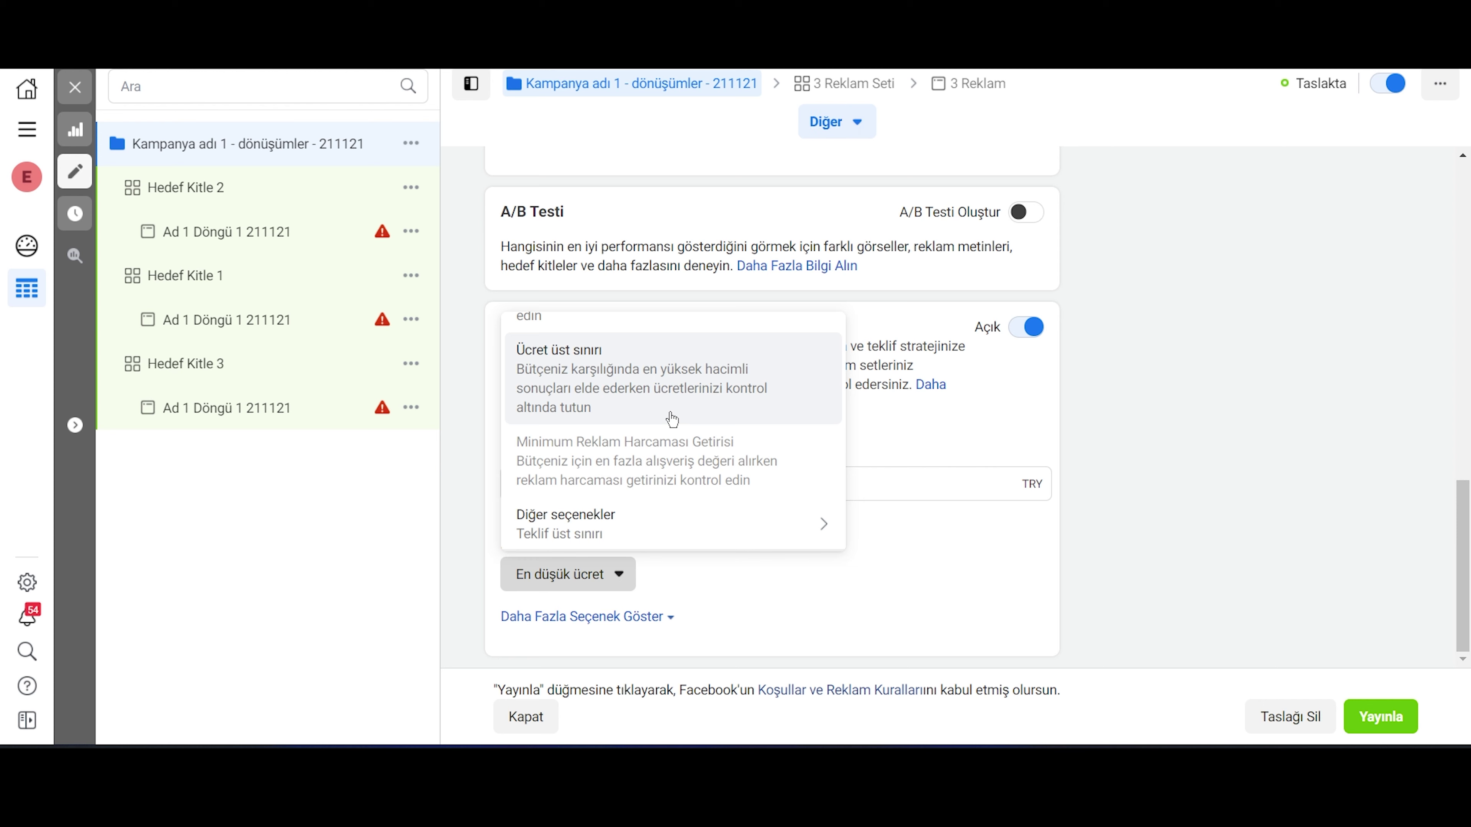
left_click(632, 387)
Step: Set the cost control of the Hedef Kitle 2 ad set to 1,00 TL per purchase
left_click(282, 202)
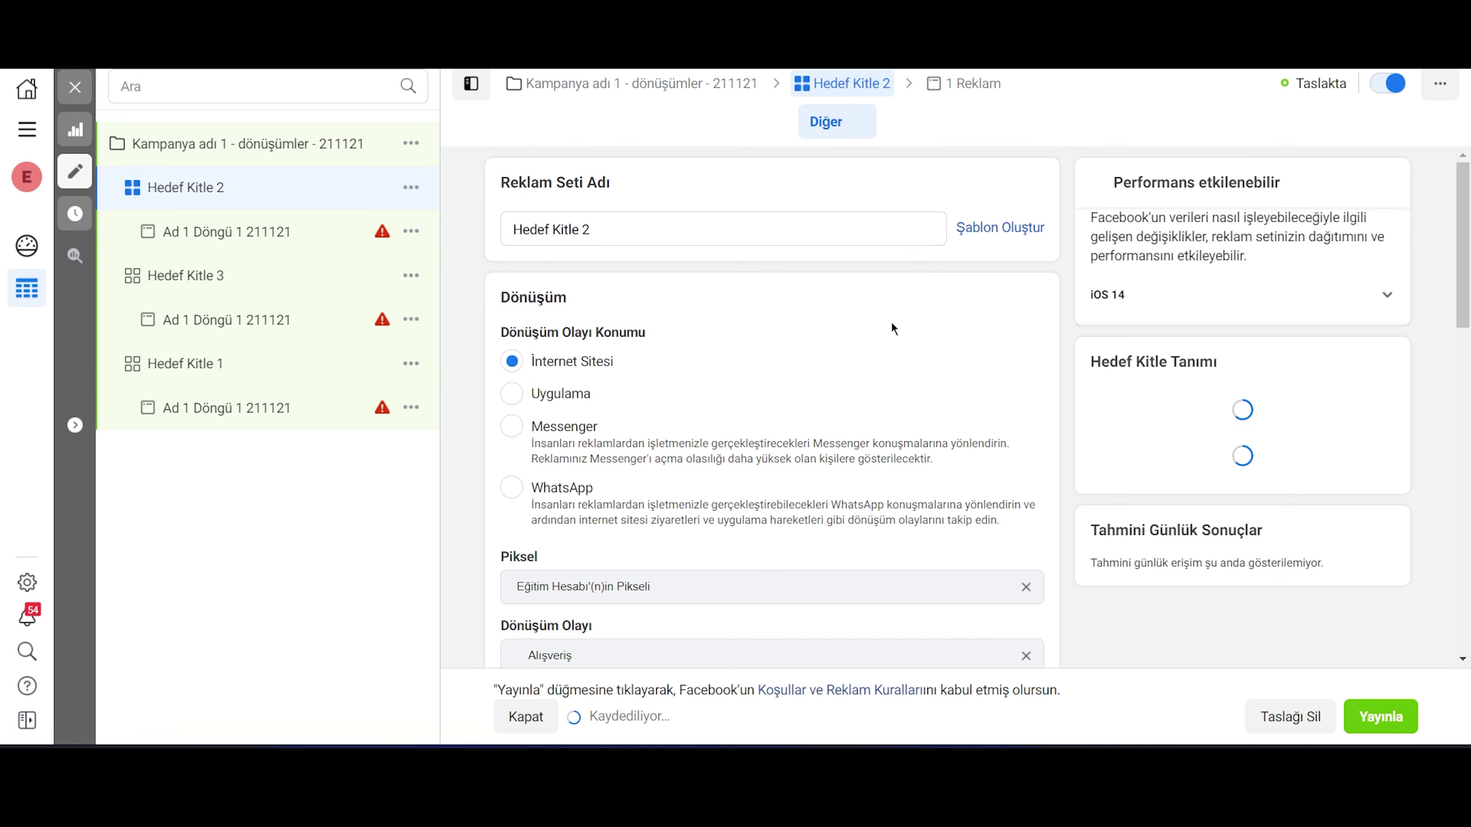
scroll(1059, 347, "down", 5)
left_click_drag(1466, 278, 1466, 602)
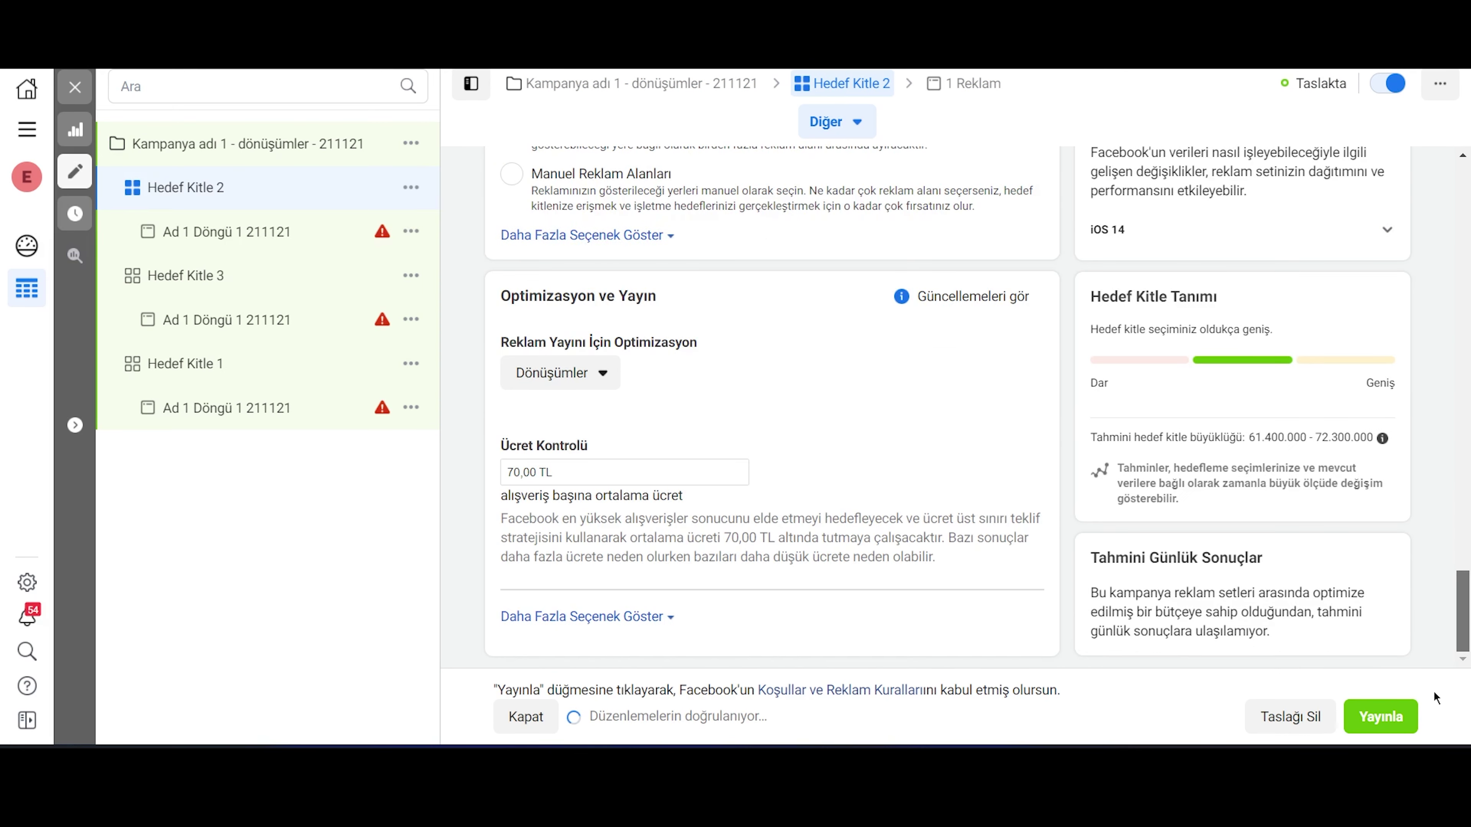
left_click_drag(556, 472, 459, 469)
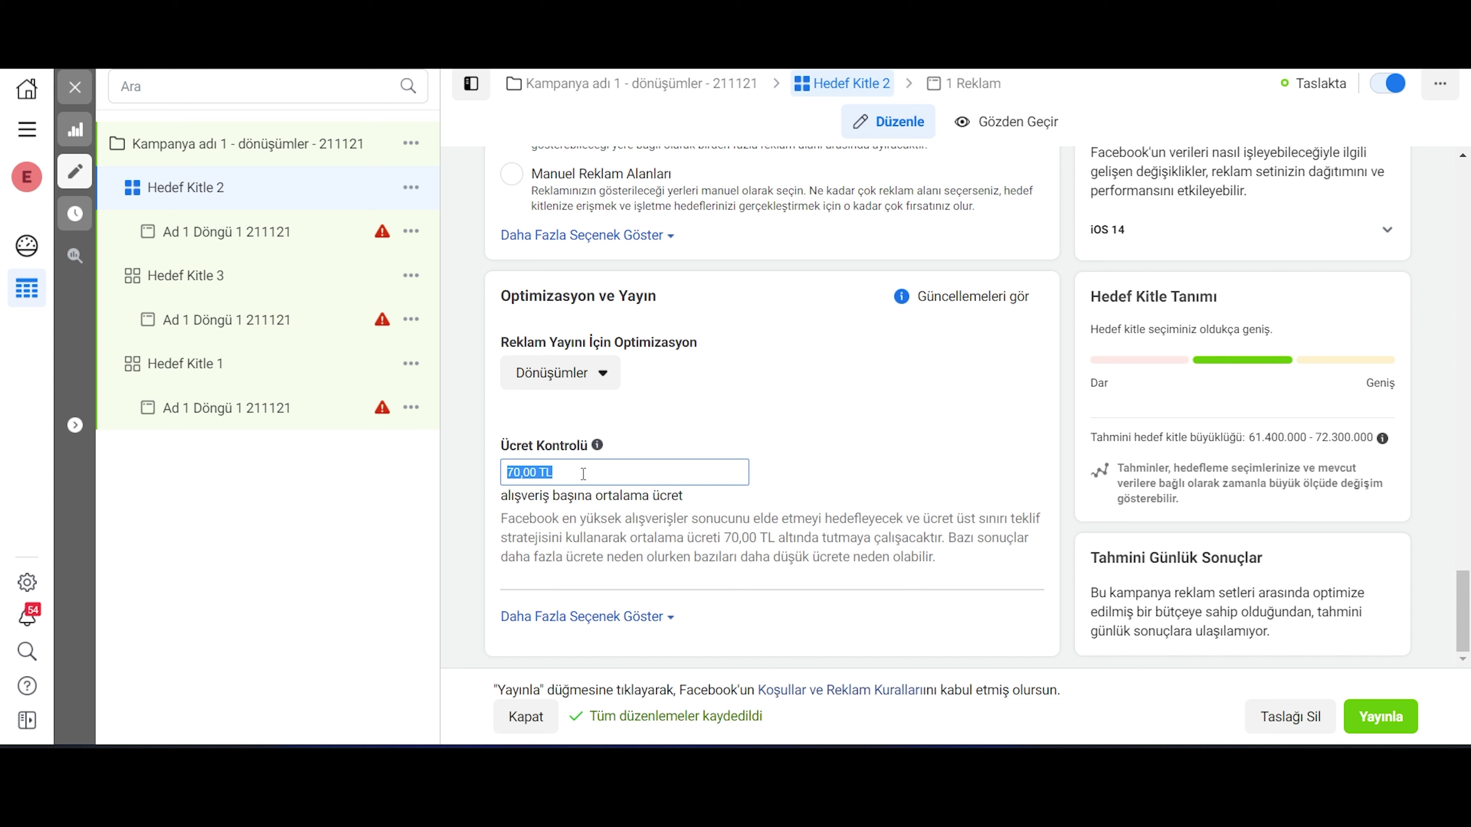
key("BackSpace")
type("0")
type(",001")
key("BackSpace")
key("BackSpace")
type("1")
key("BackSpace")
key("BackSpace")
key("BackSpace")
key("BackSpace")
type("1")
left_click(483, 424)
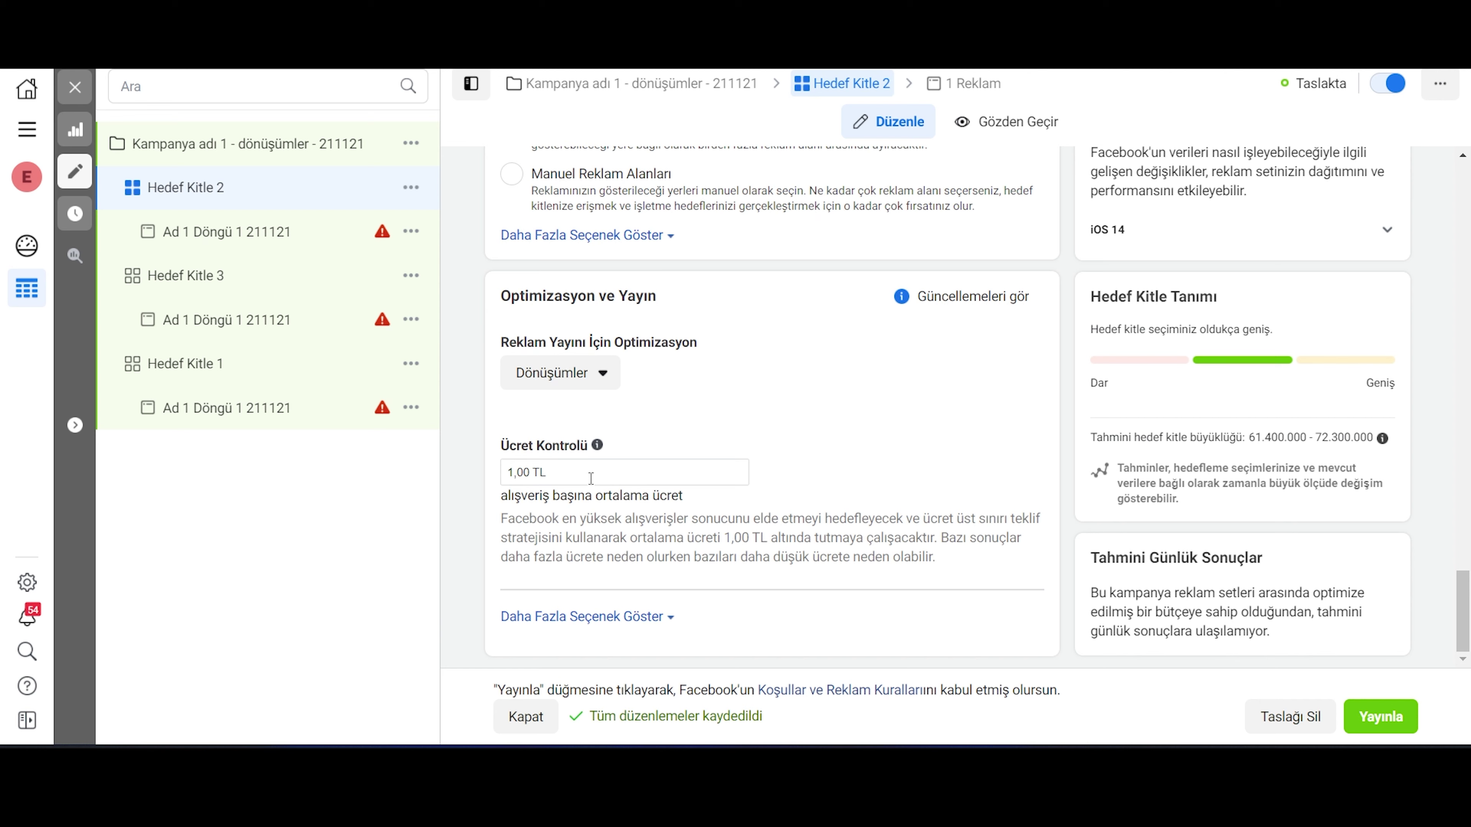
Step: Set the Hedef Kitle 2 cost control to 2,00 TL per purchase
left_click(591, 478)
type("2")
left_click(481, 436)
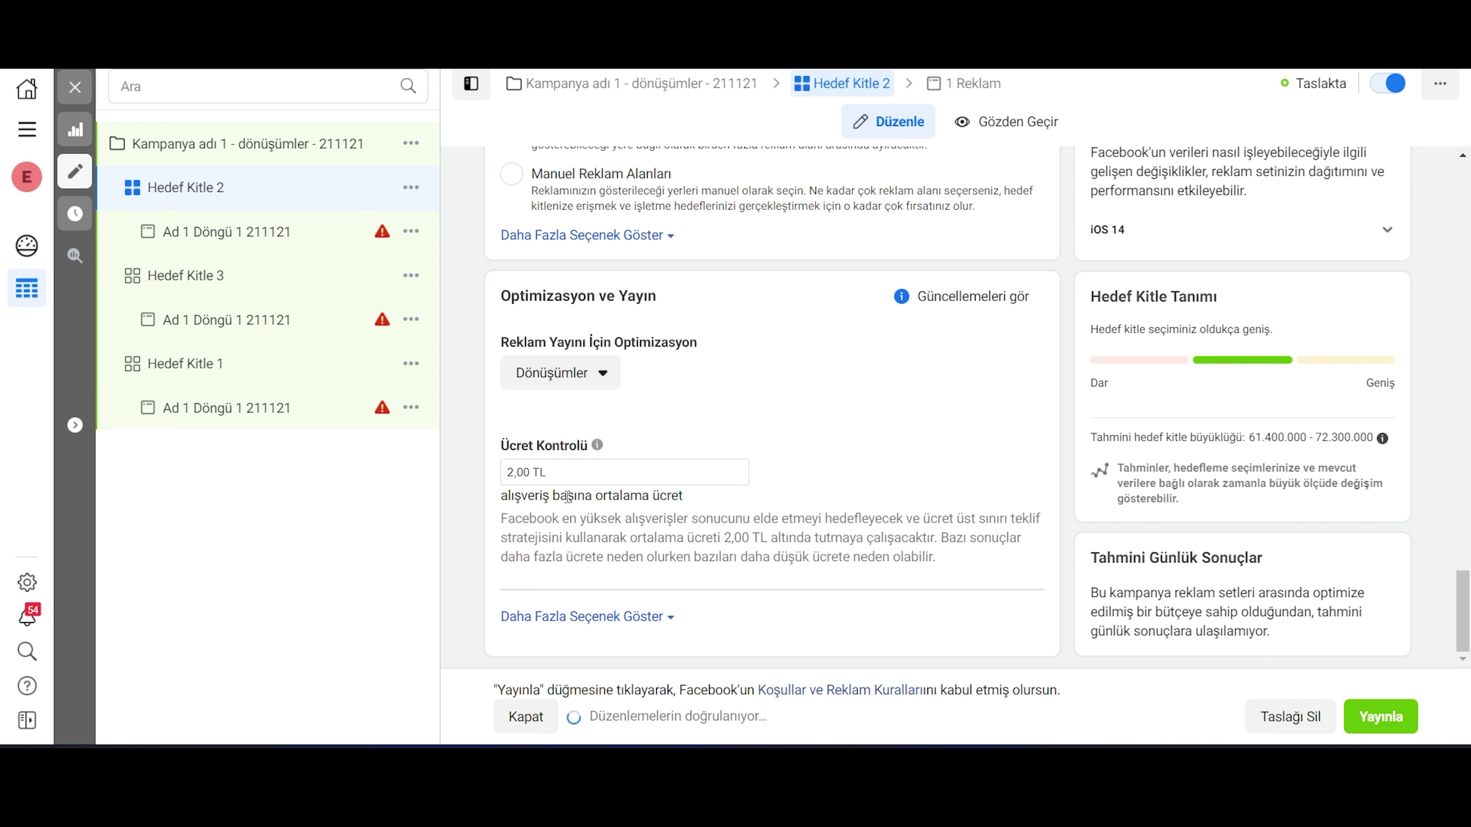
left_click(571, 470)
left_click(469, 444)
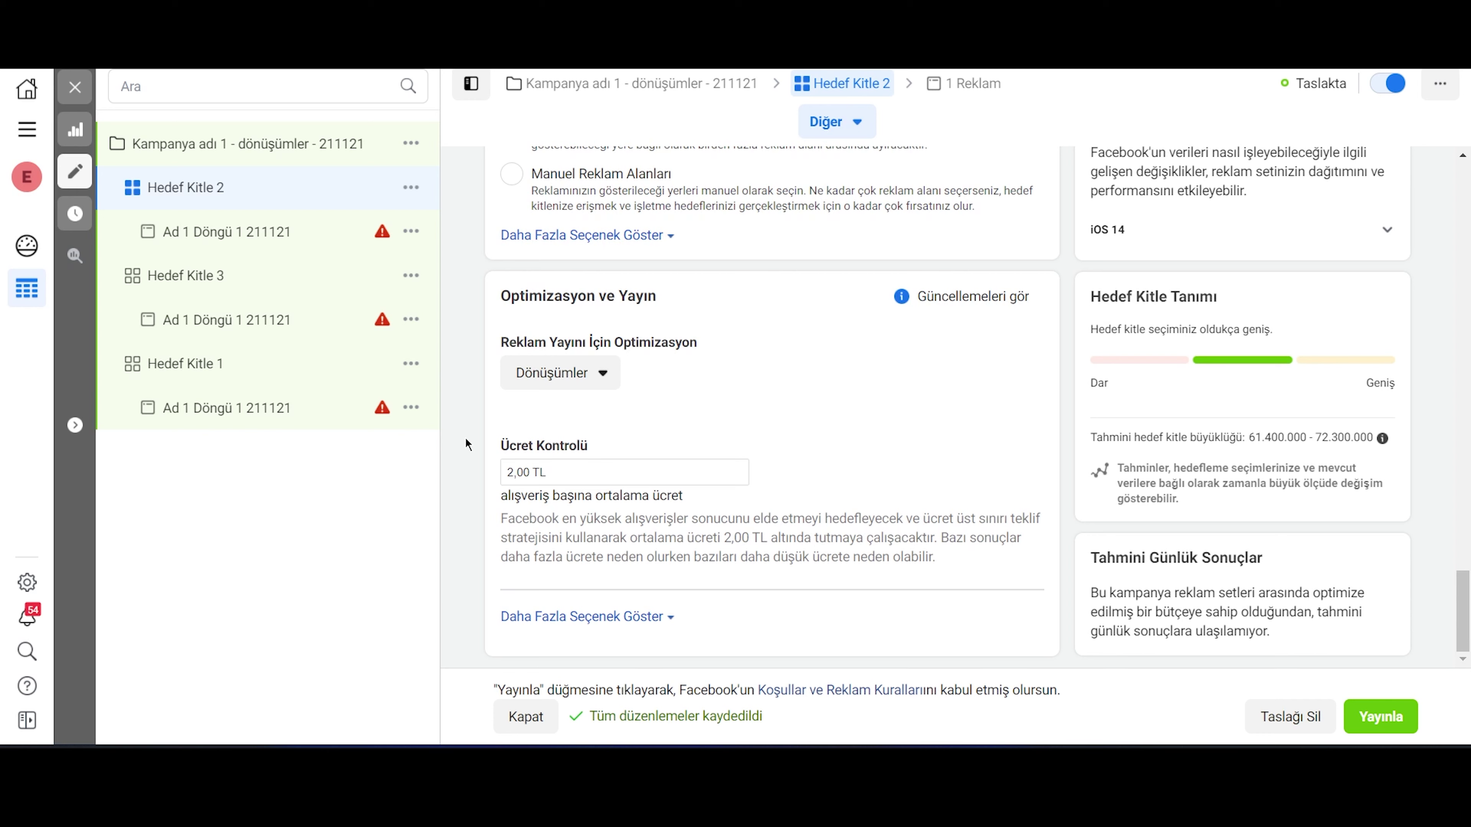
Step: Set the Hedef Kitle 2 cost control to 3,00 TL per purchase
key("Tab")
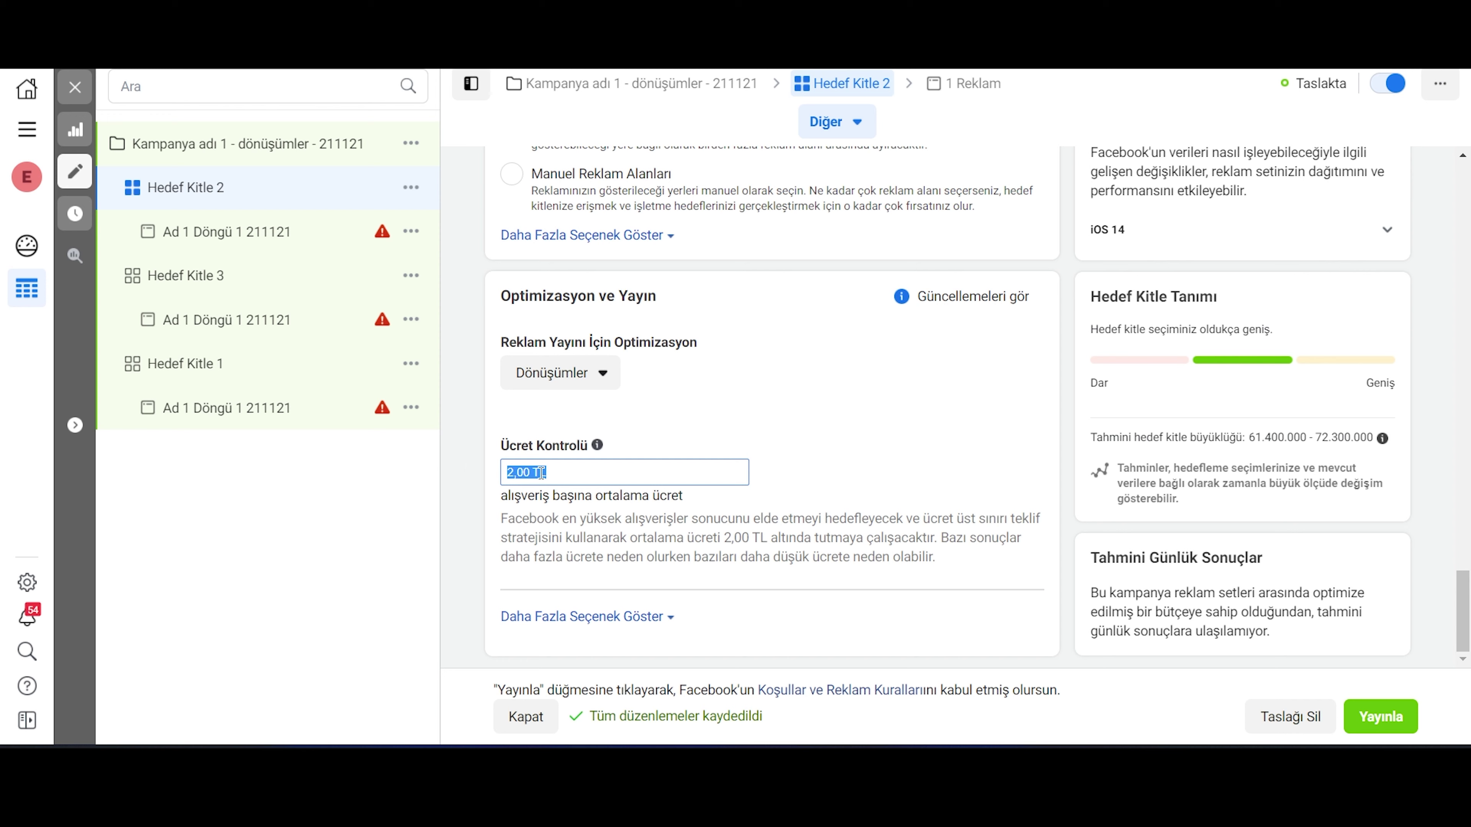
key("BackSpace")
type("3")
left_click(473, 456)
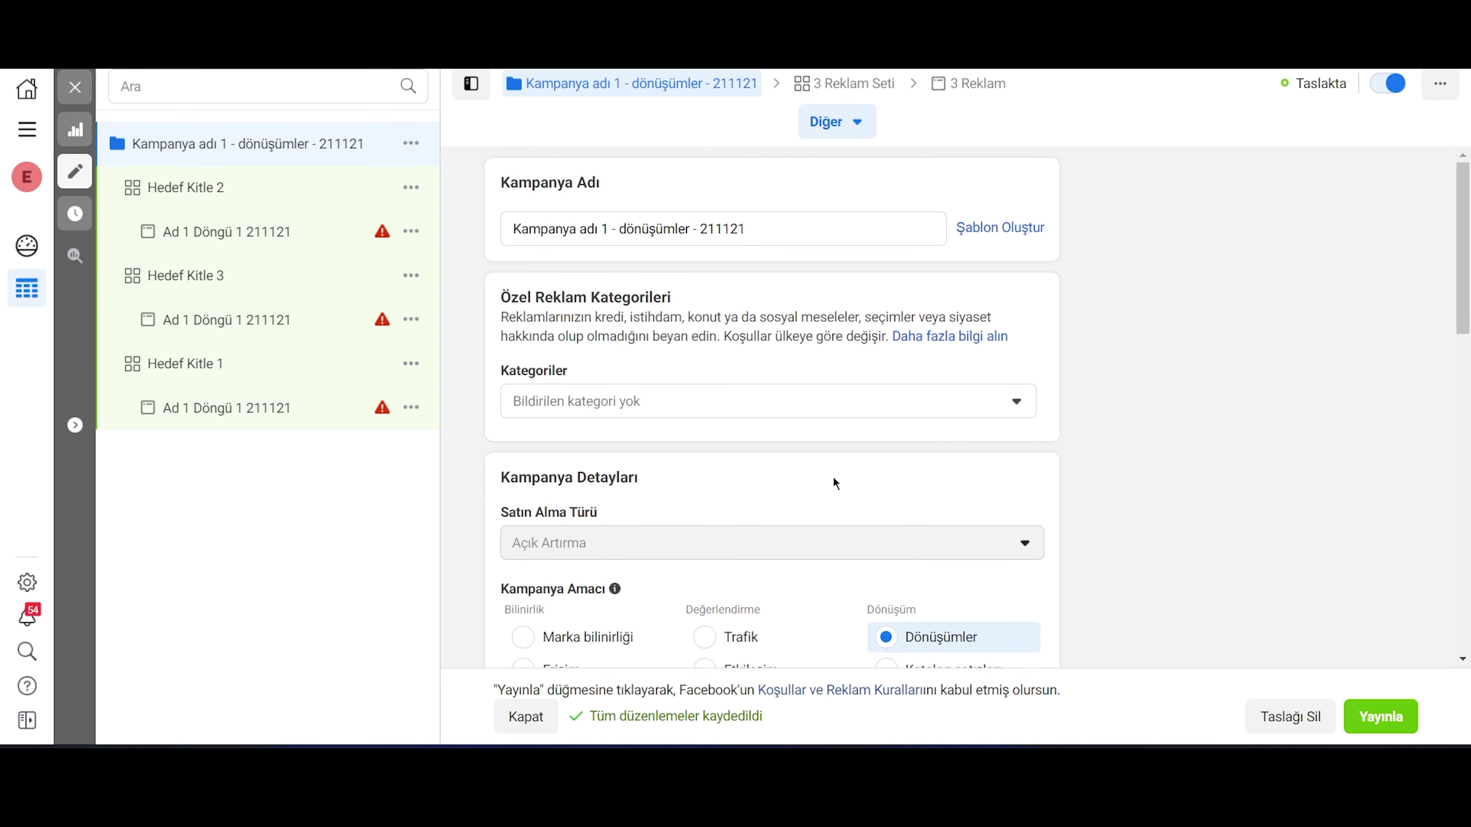
Step: Review the campaign's bid strategy choices again, including Teklif üst sınırı under Diğer seçenekler, and leave the list
scroll(834, 483, "down", 15)
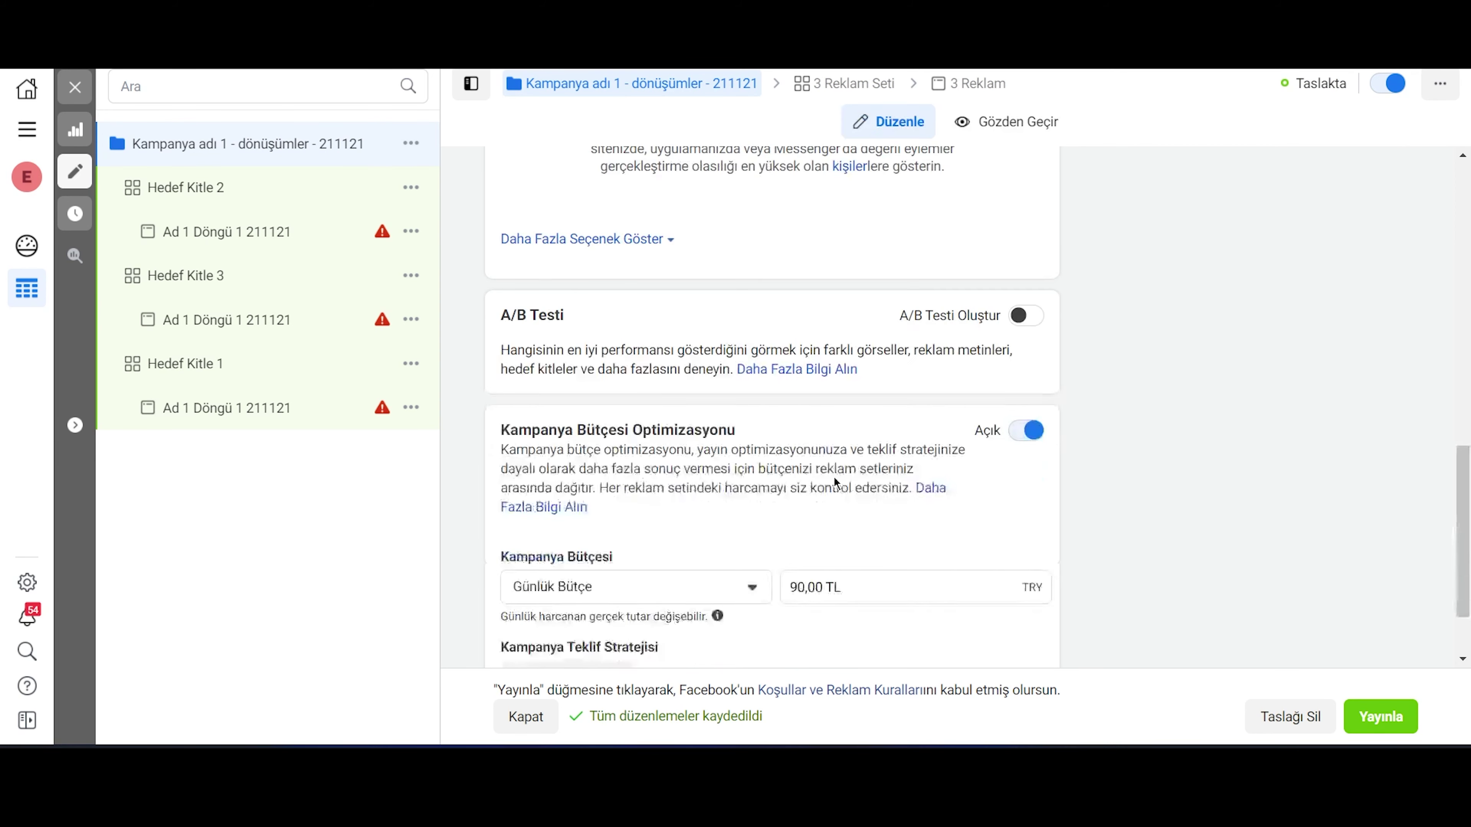
left_click(585, 573)
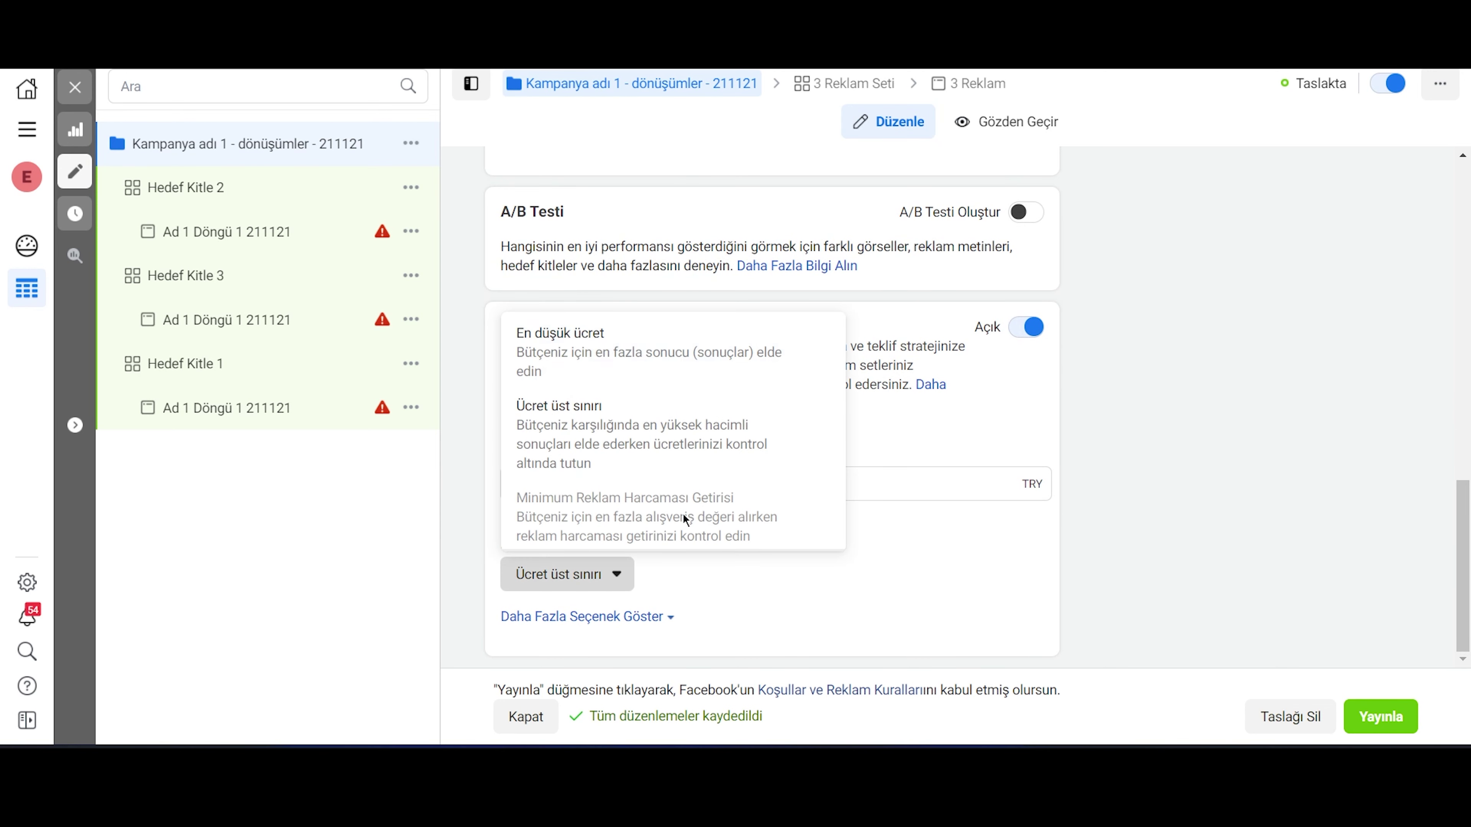
scroll(691, 527, "down", 2)
scroll(717, 527, "up", 2)
mouse_move(717, 527)
scroll(717, 527, "down", 2)
mouse_move(722, 498)
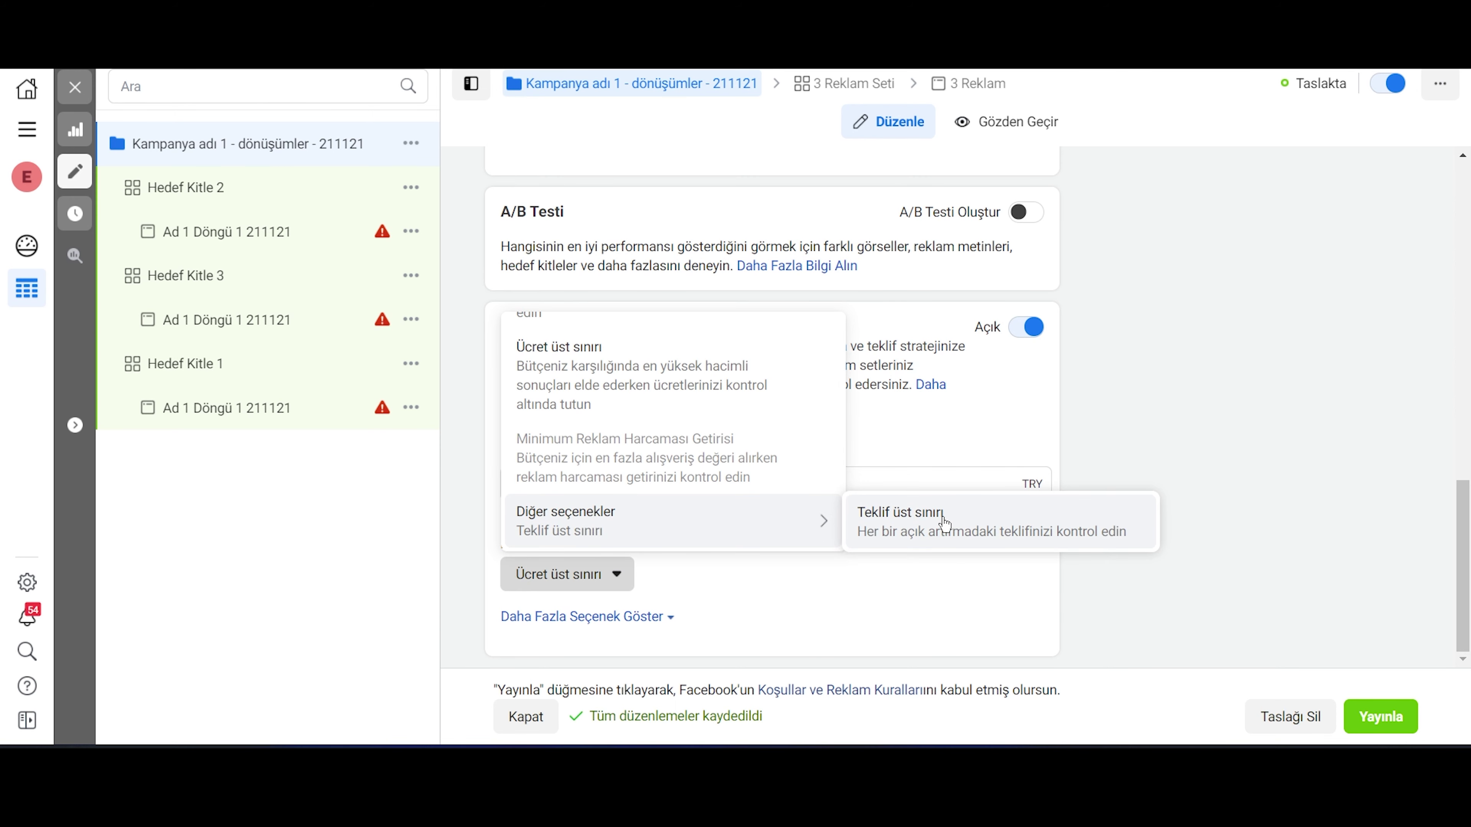
scroll(729, 405, "up", 3)
left_click(729, 368)
left_click(875, 365)
left_click(597, 575)
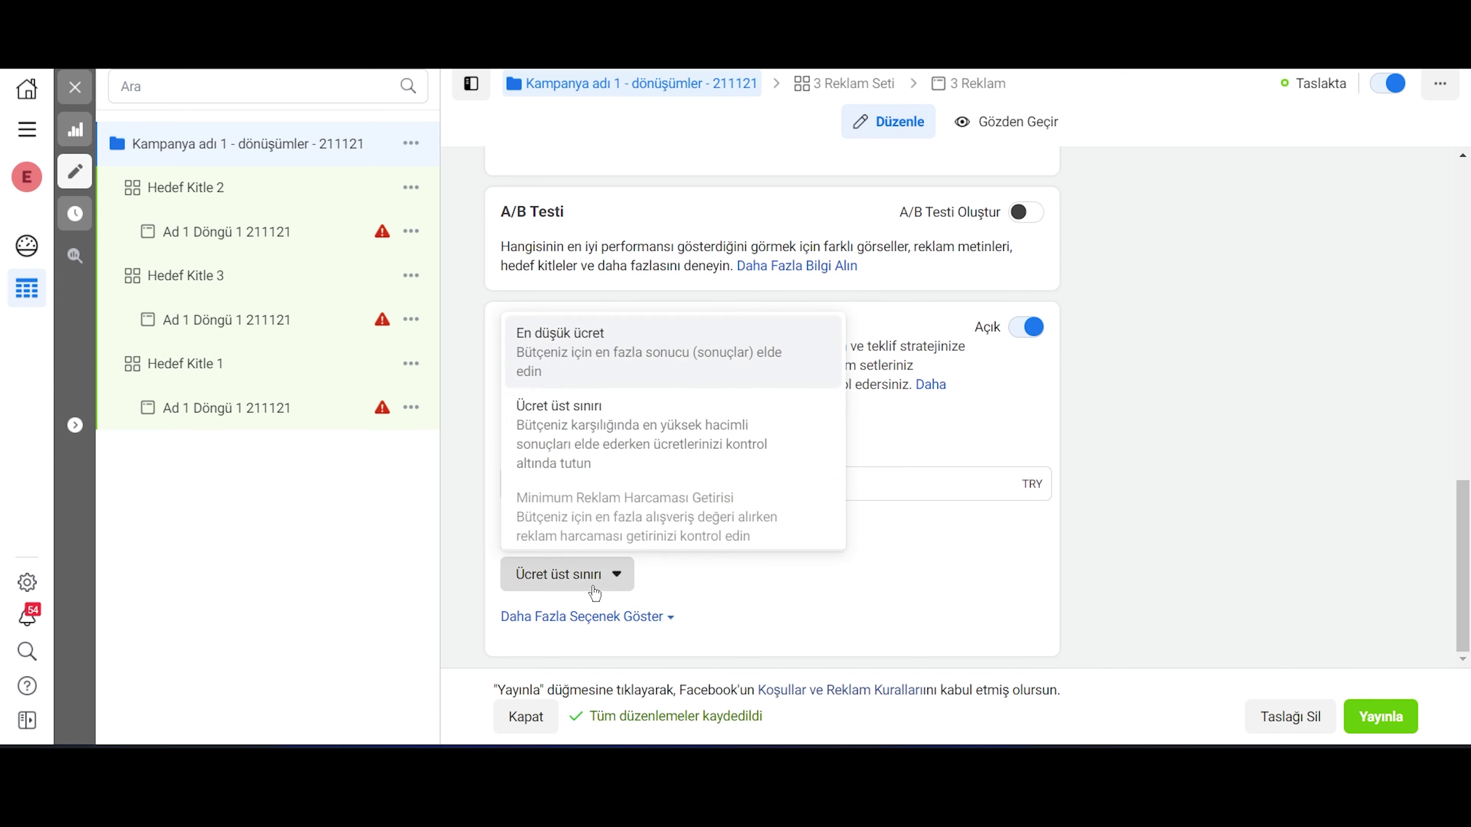
left_click(966, 423)
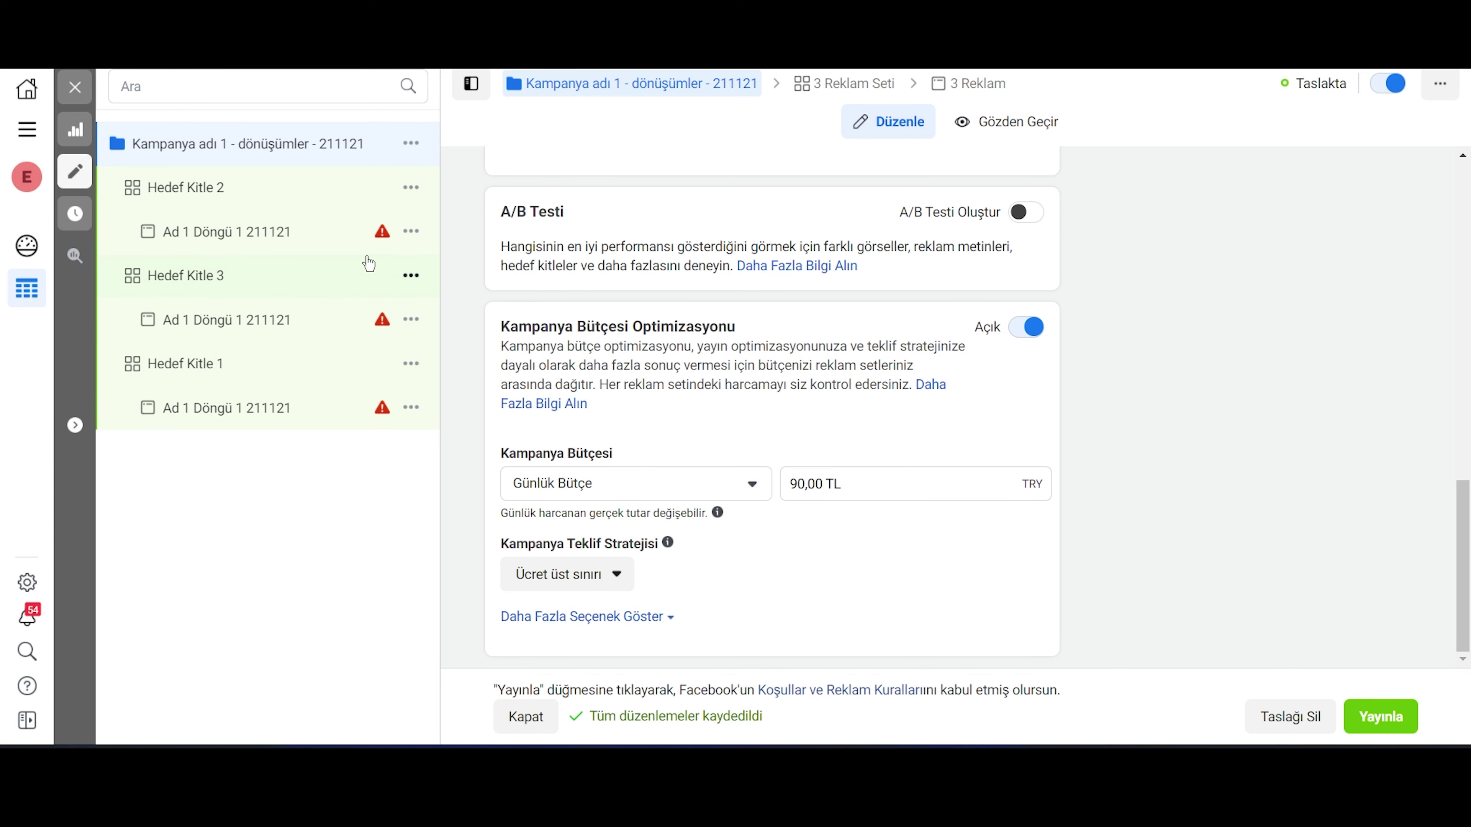
Step: Set the cost control of the Hedef Kitle 2 ad set to 10,00 TL per purchase
left_click(283, 192)
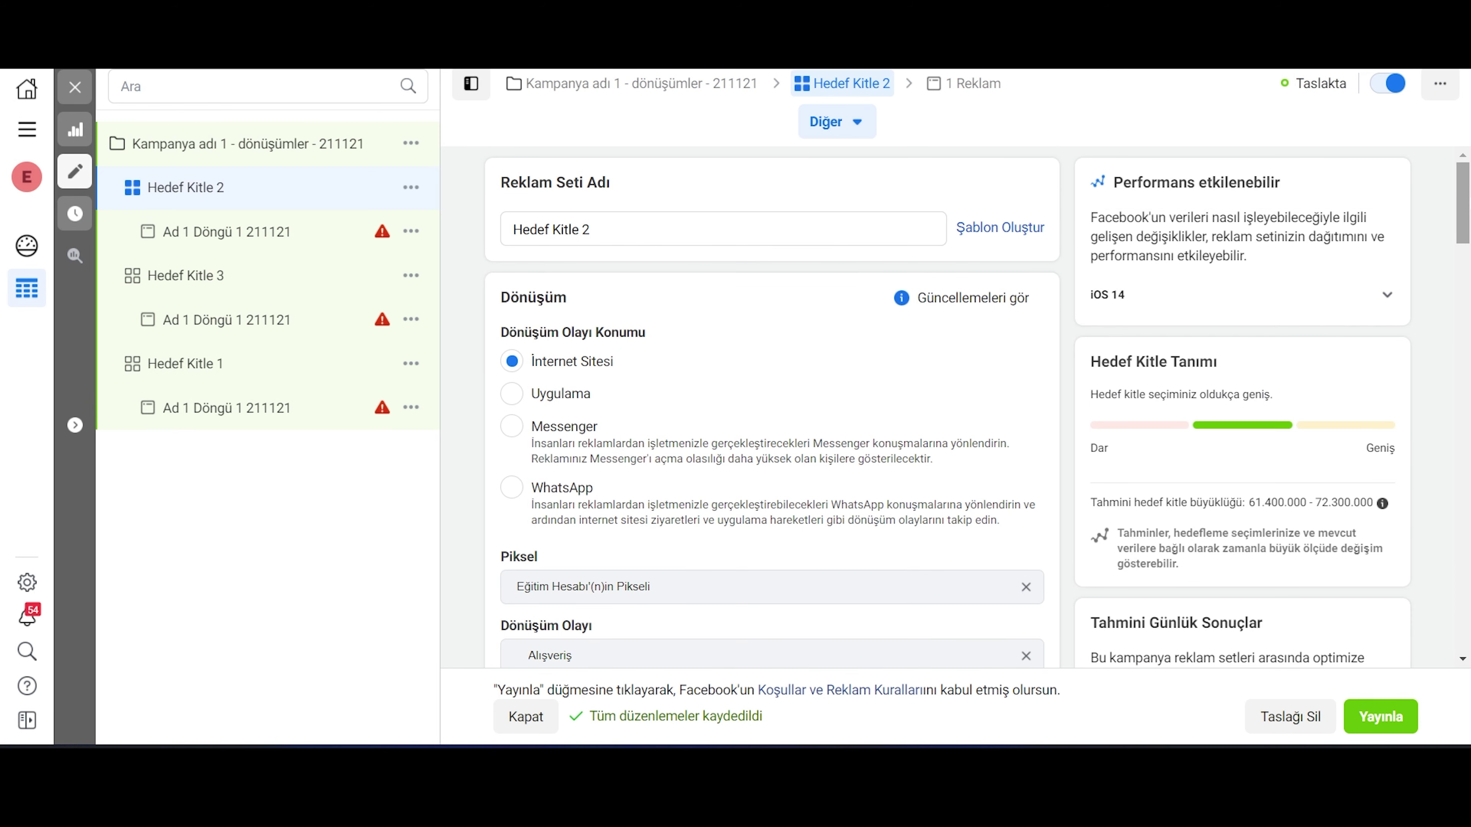
scroll(528, 464, "down", 4)
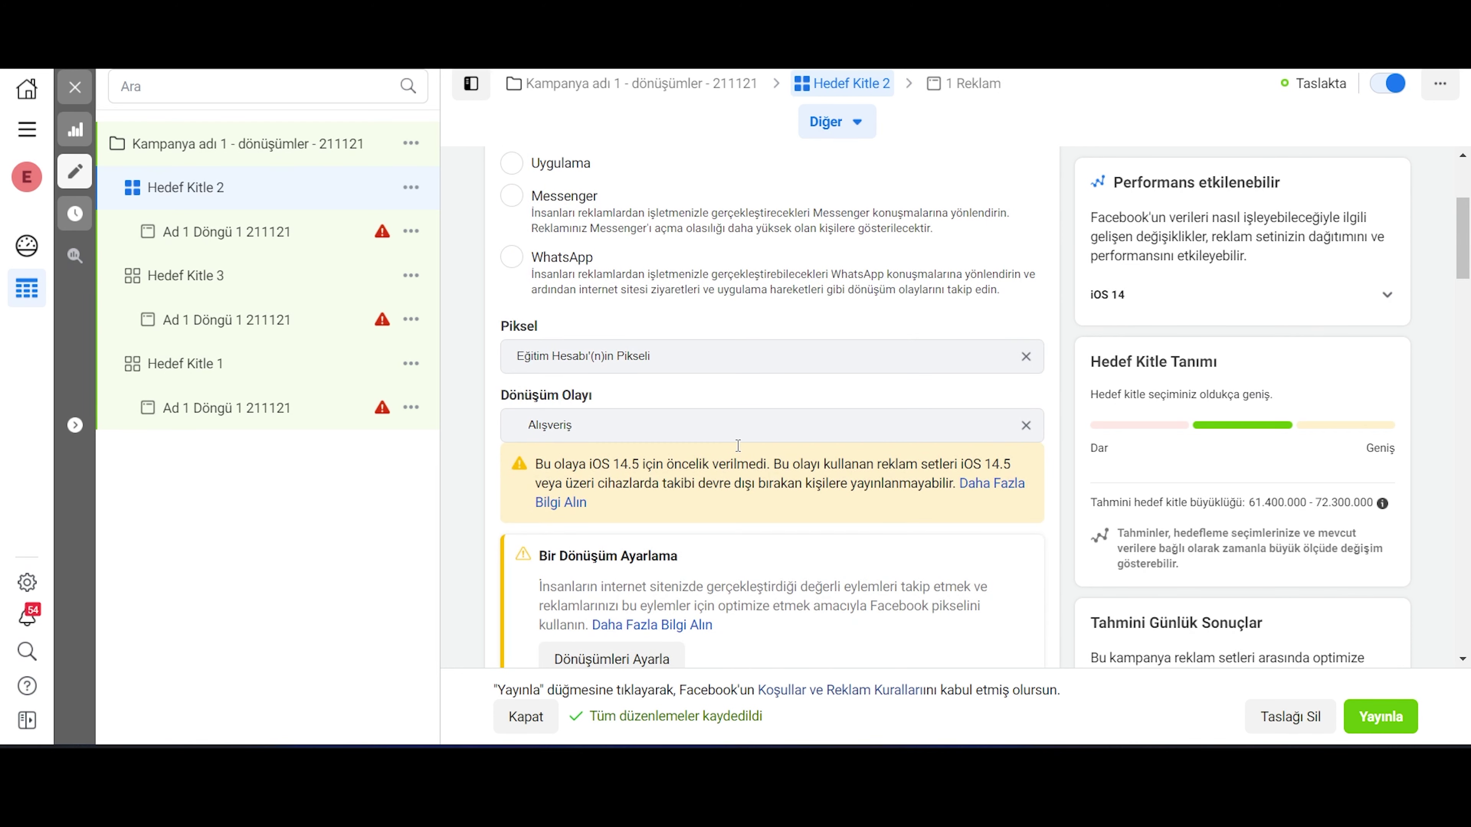
left_click_drag(1462, 243, 1463, 606)
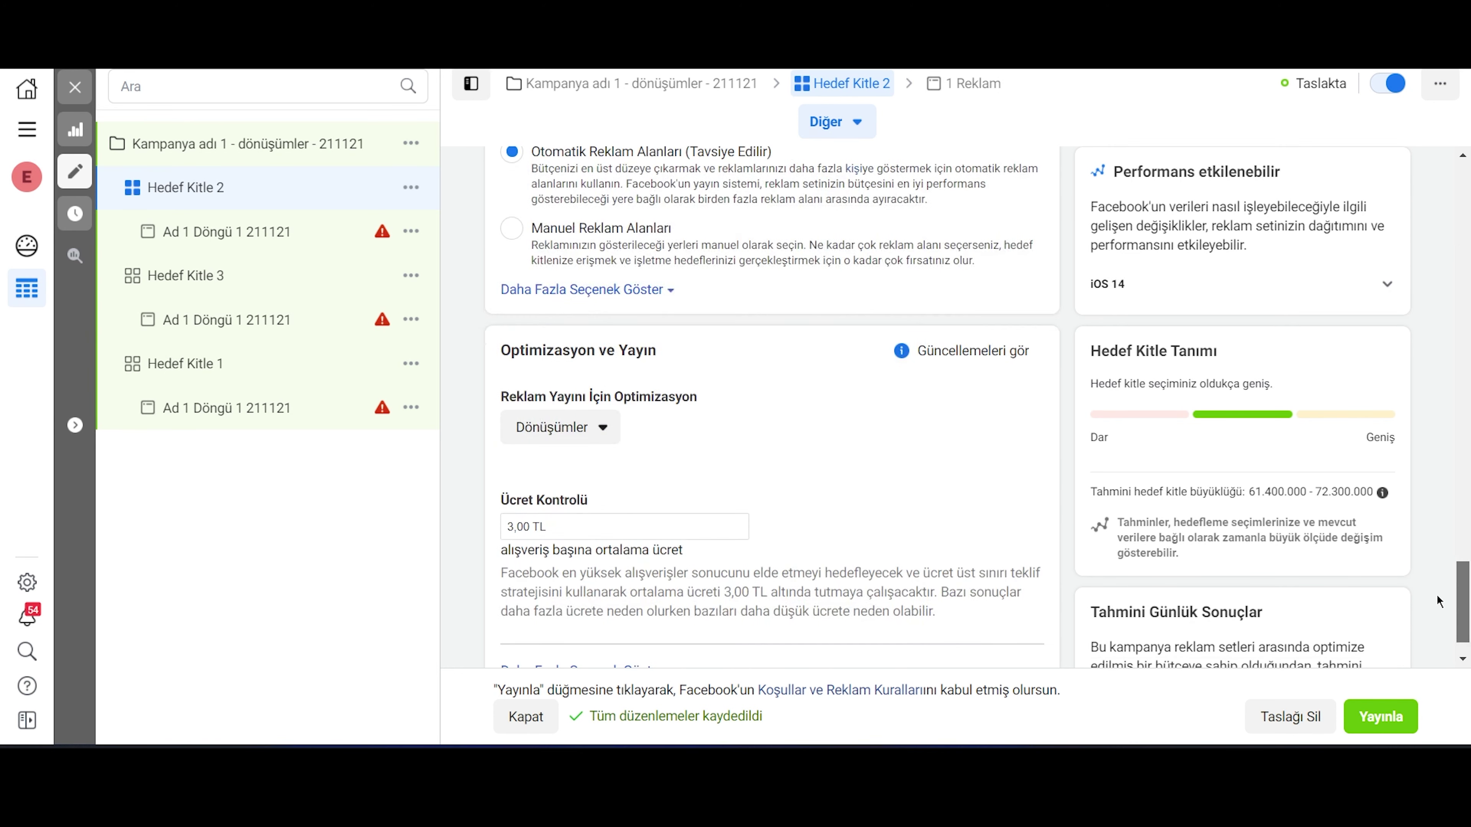
left_click_drag(549, 527, 419, 516)
type("10")
left_click(468, 444)
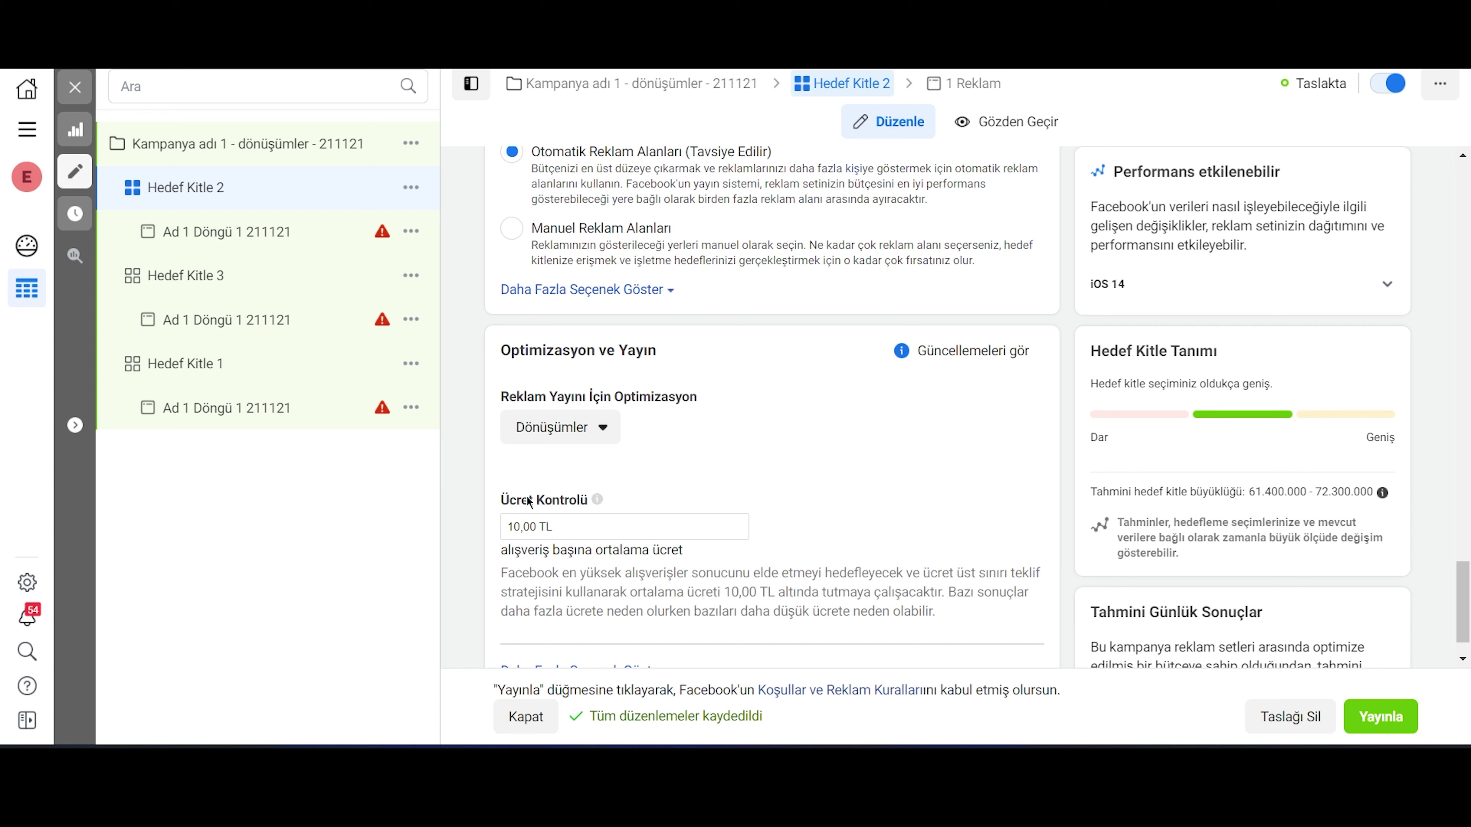
left_click_drag(557, 527, 475, 528)
left_click(481, 491)
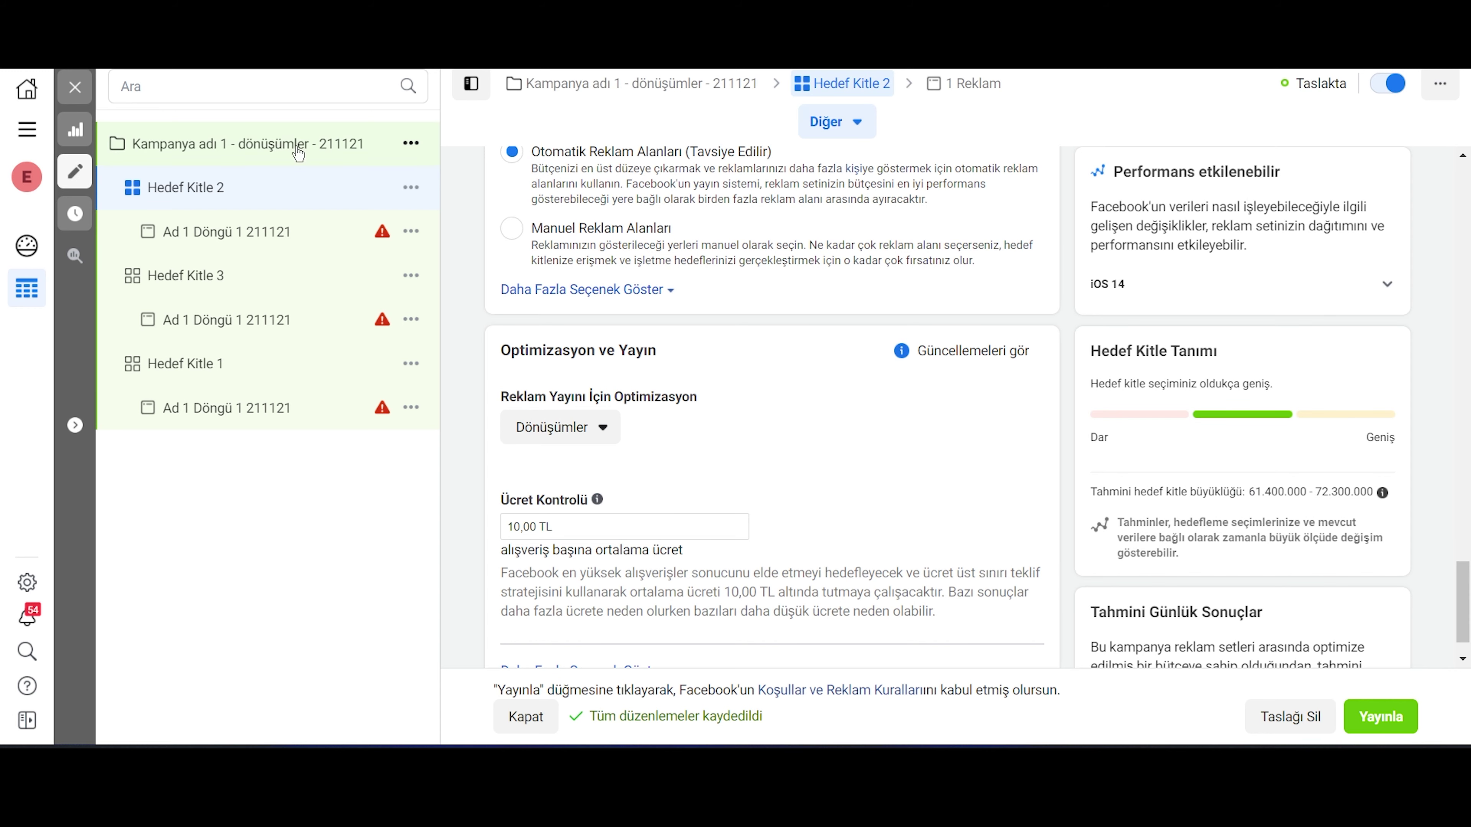
Step: Set the bid strategy of the conversions campaign to Teklif üst sınırı, found under Diğer seçenekler
left_click(275, 145)
scroll(660, 496, "down", 5)
scroll(667, 503, "down", 5)
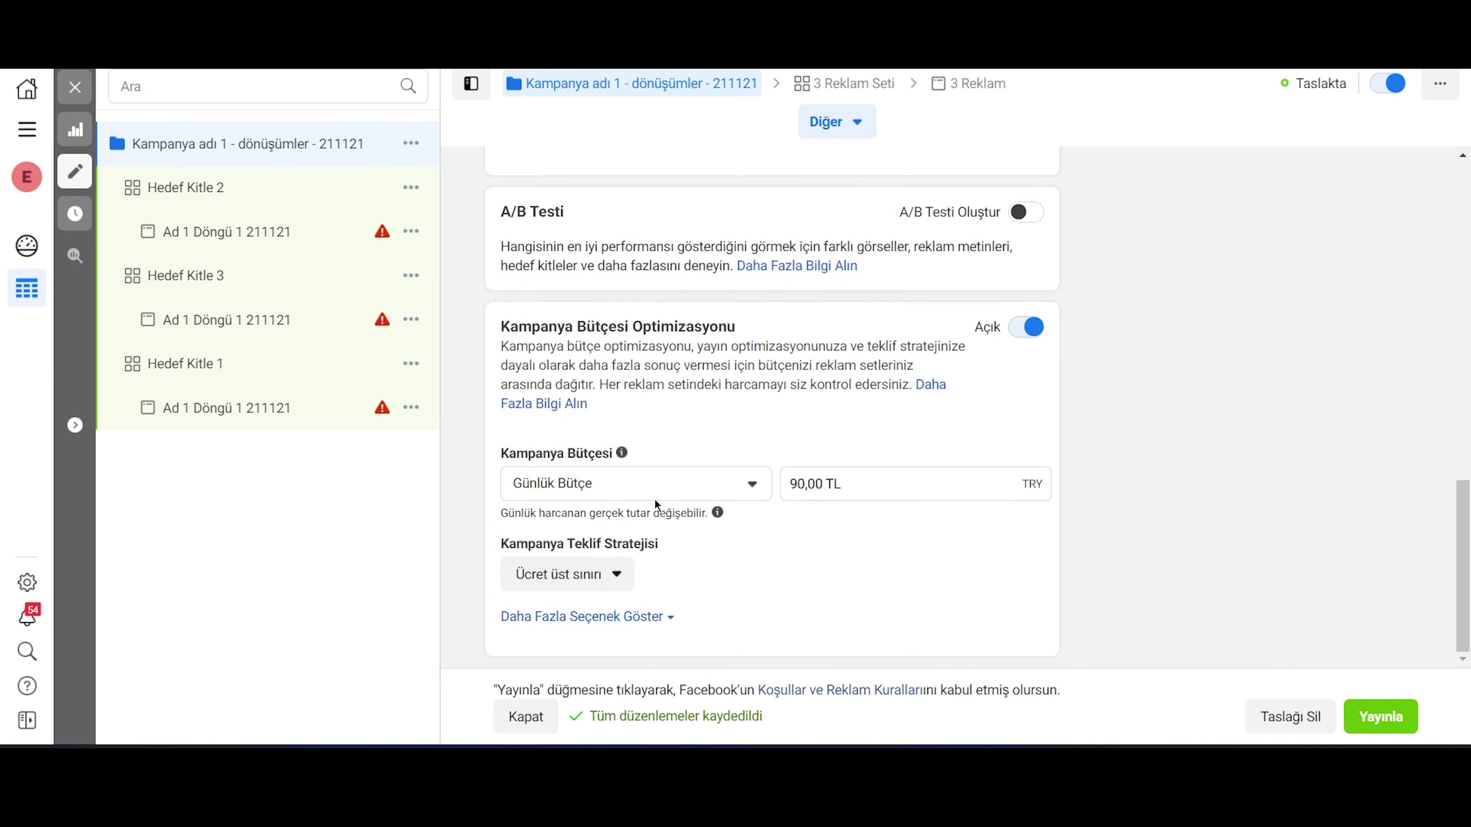
left_click(594, 576)
scroll(647, 513, "down", 1)
mouse_move(647, 514)
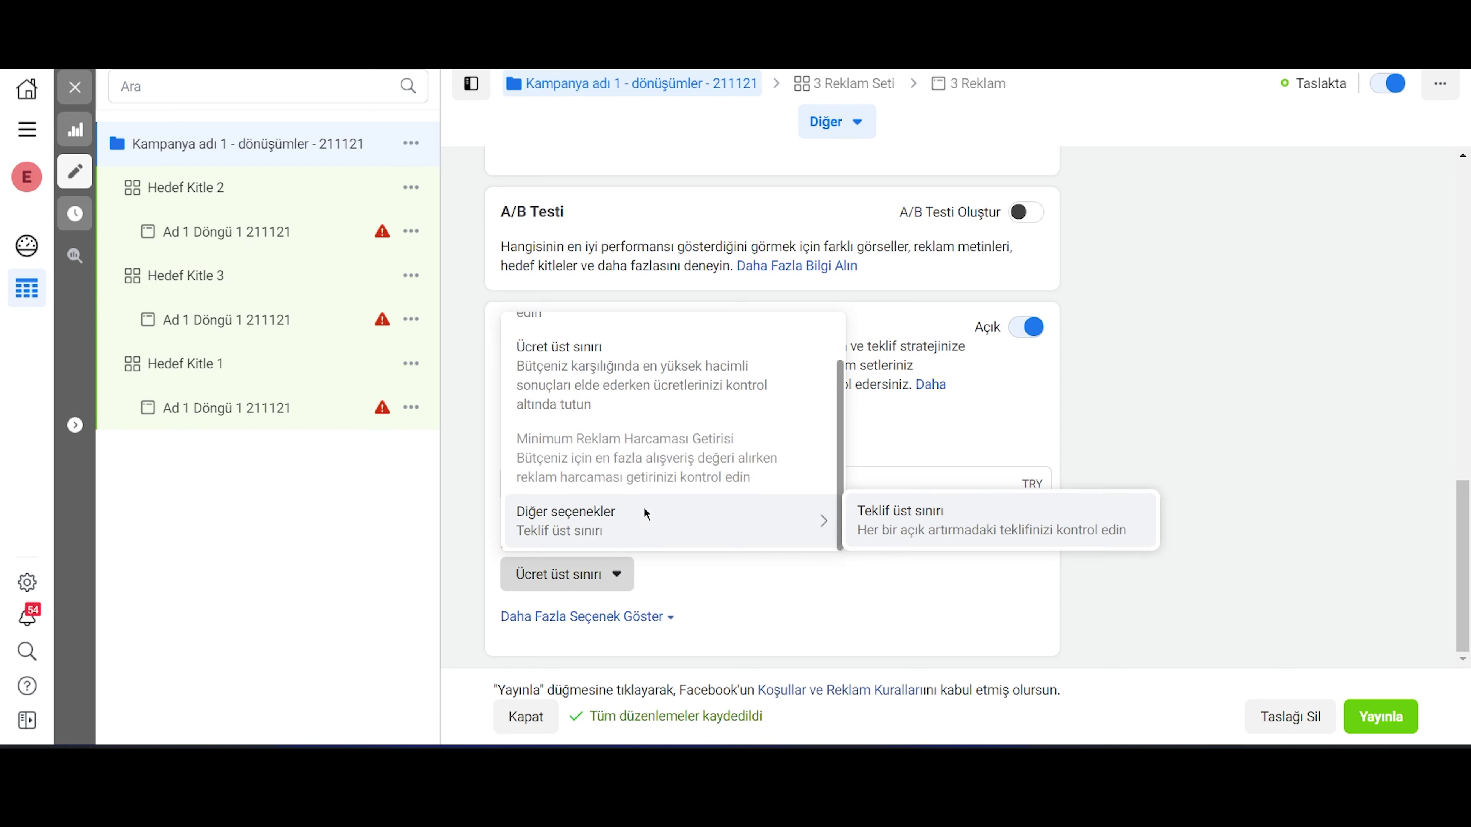
left_click(969, 515)
left_click(932, 365)
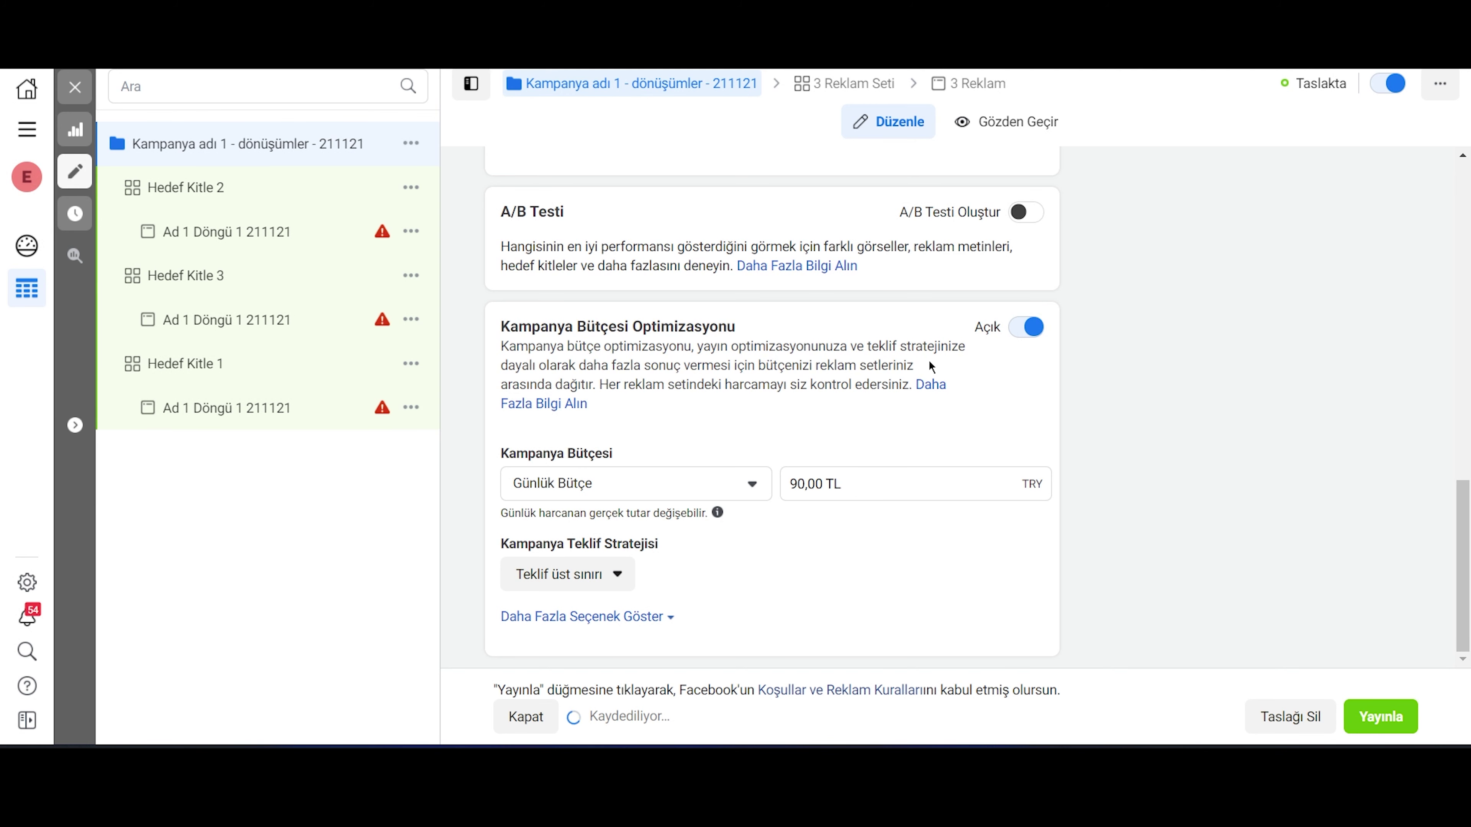
Step: Set the bid control (Teklif Kontrolü) of the Hedef Kitle 2 ad set to 1.000,00 TL per auction
left_click(339, 204)
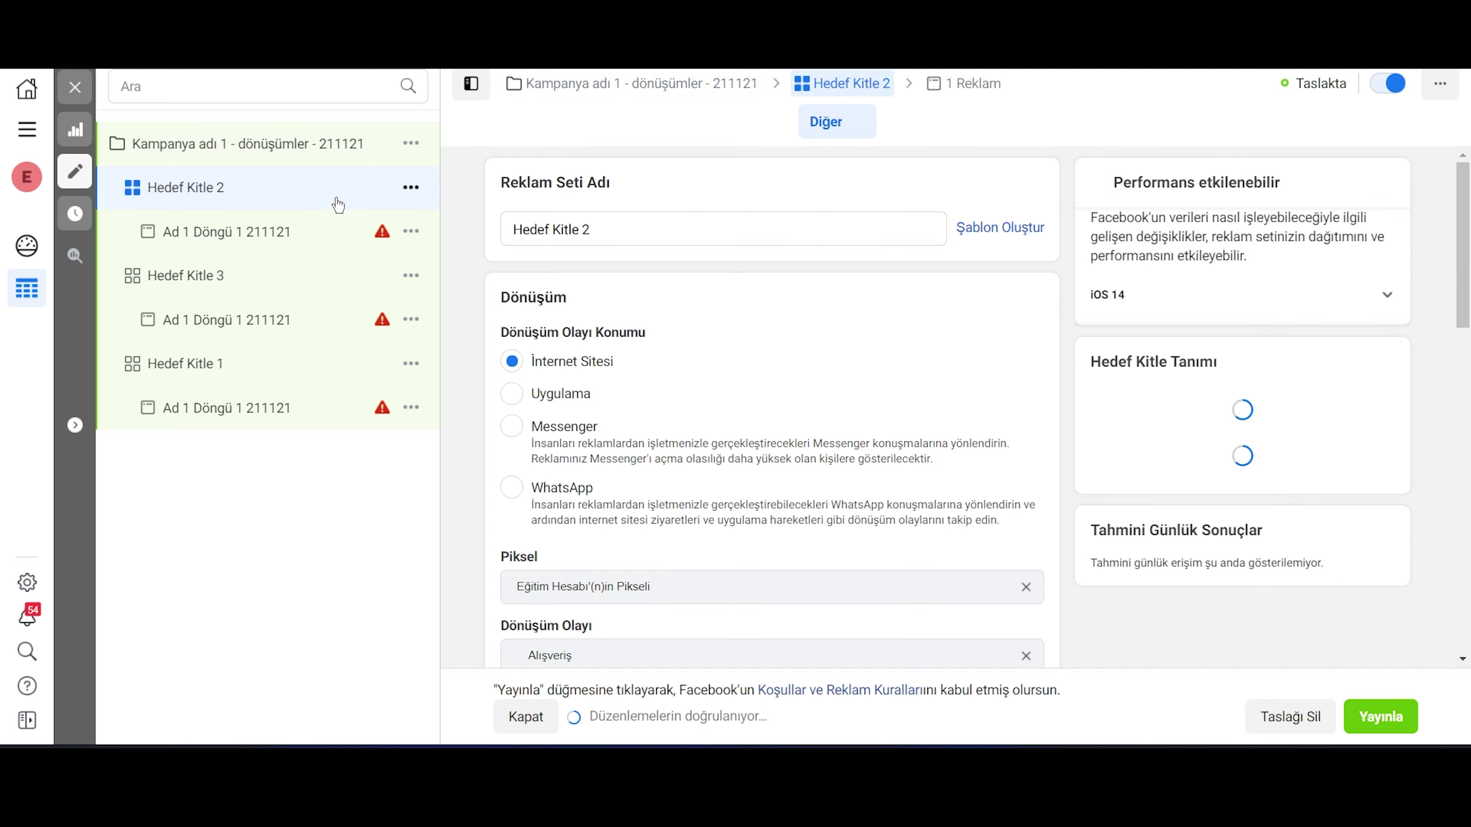
left_click_drag(1465, 197, 1467, 619)
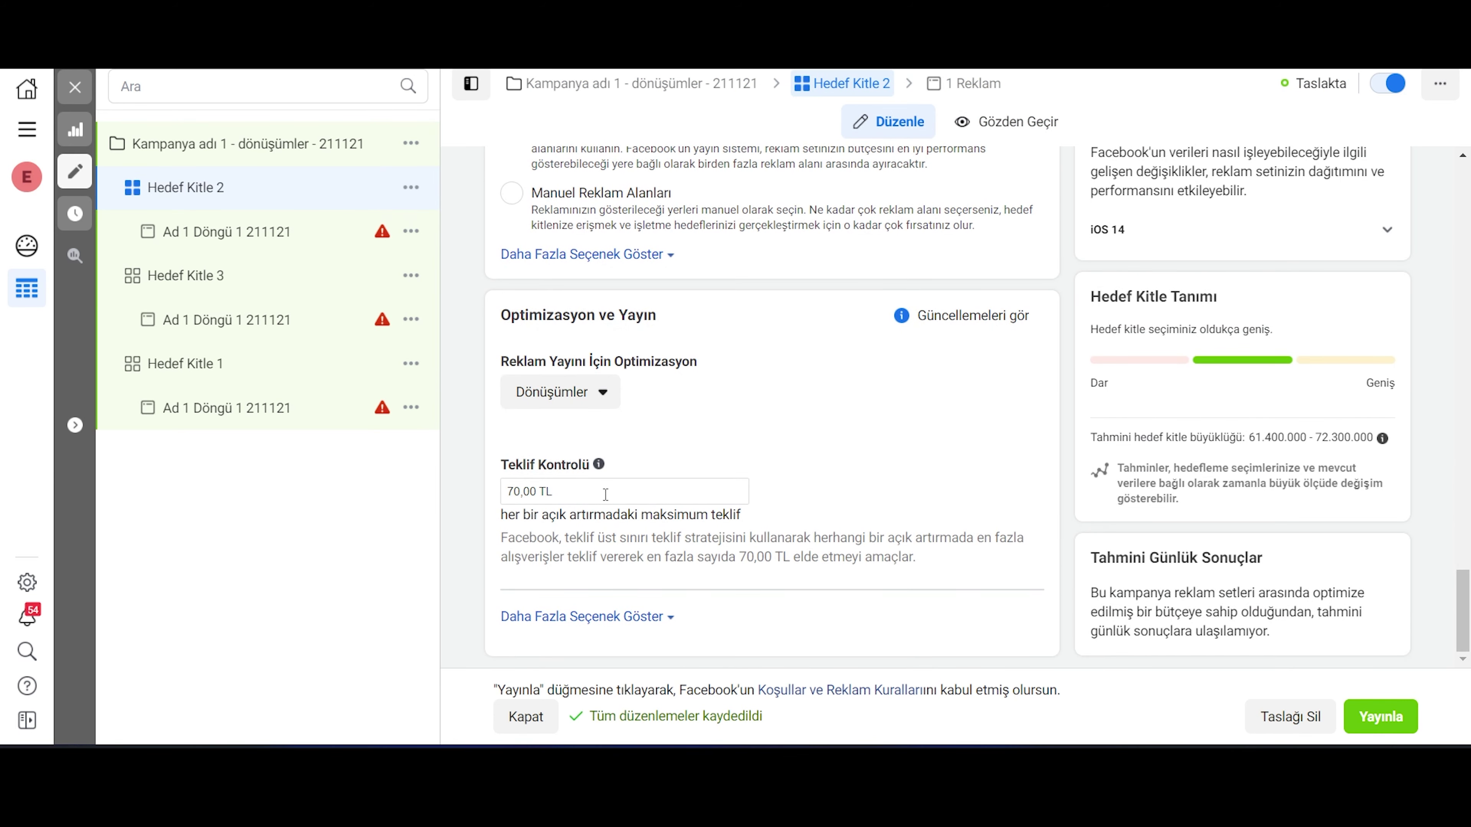
left_click(605, 494)
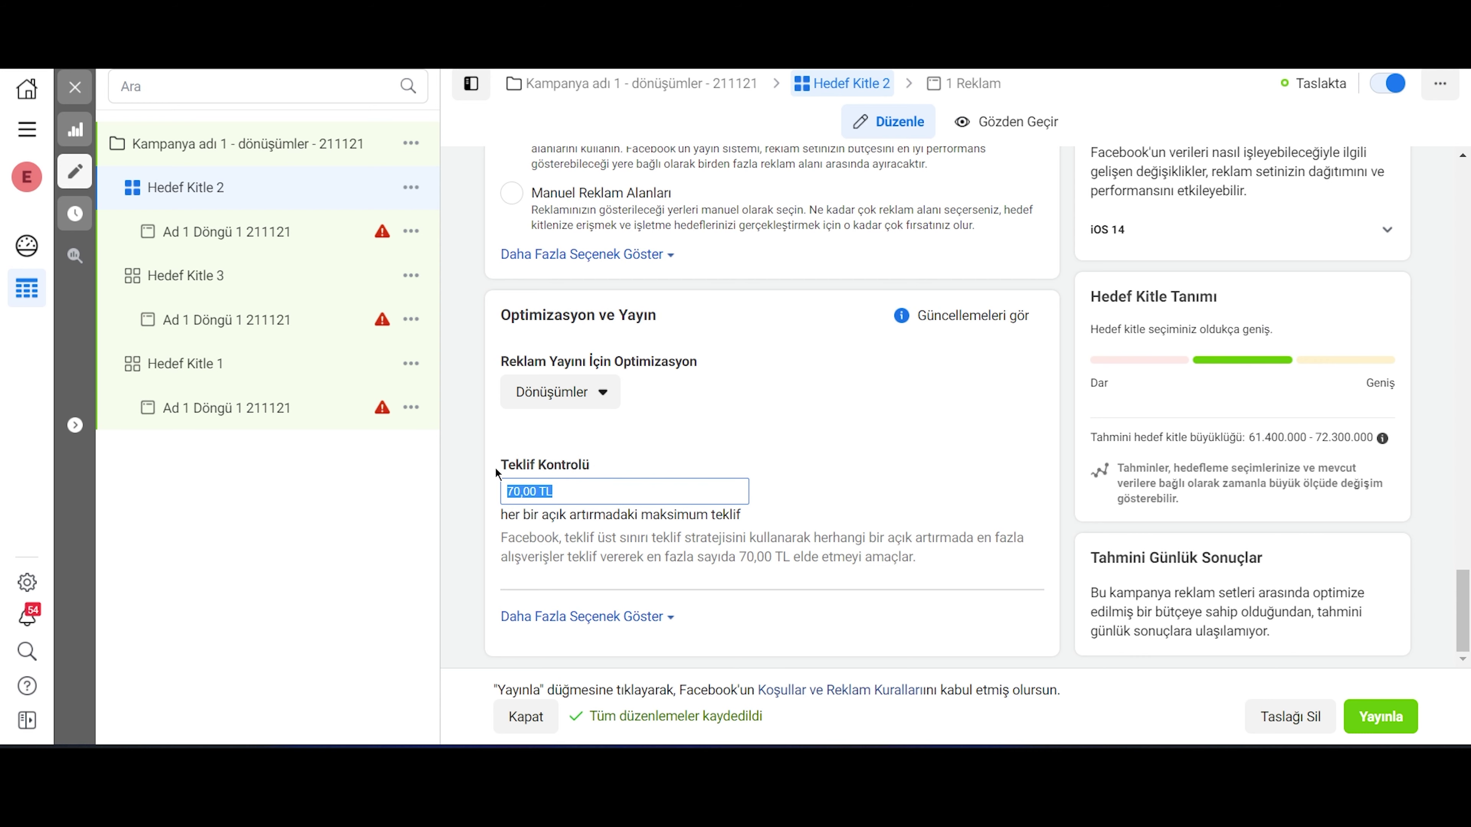
scroll(495, 467, "up", 3)
scroll(670, 466, "down", 3)
type("50")
key("BackSpace")
key("BackSpace")
type("1000")
left_click(477, 454)
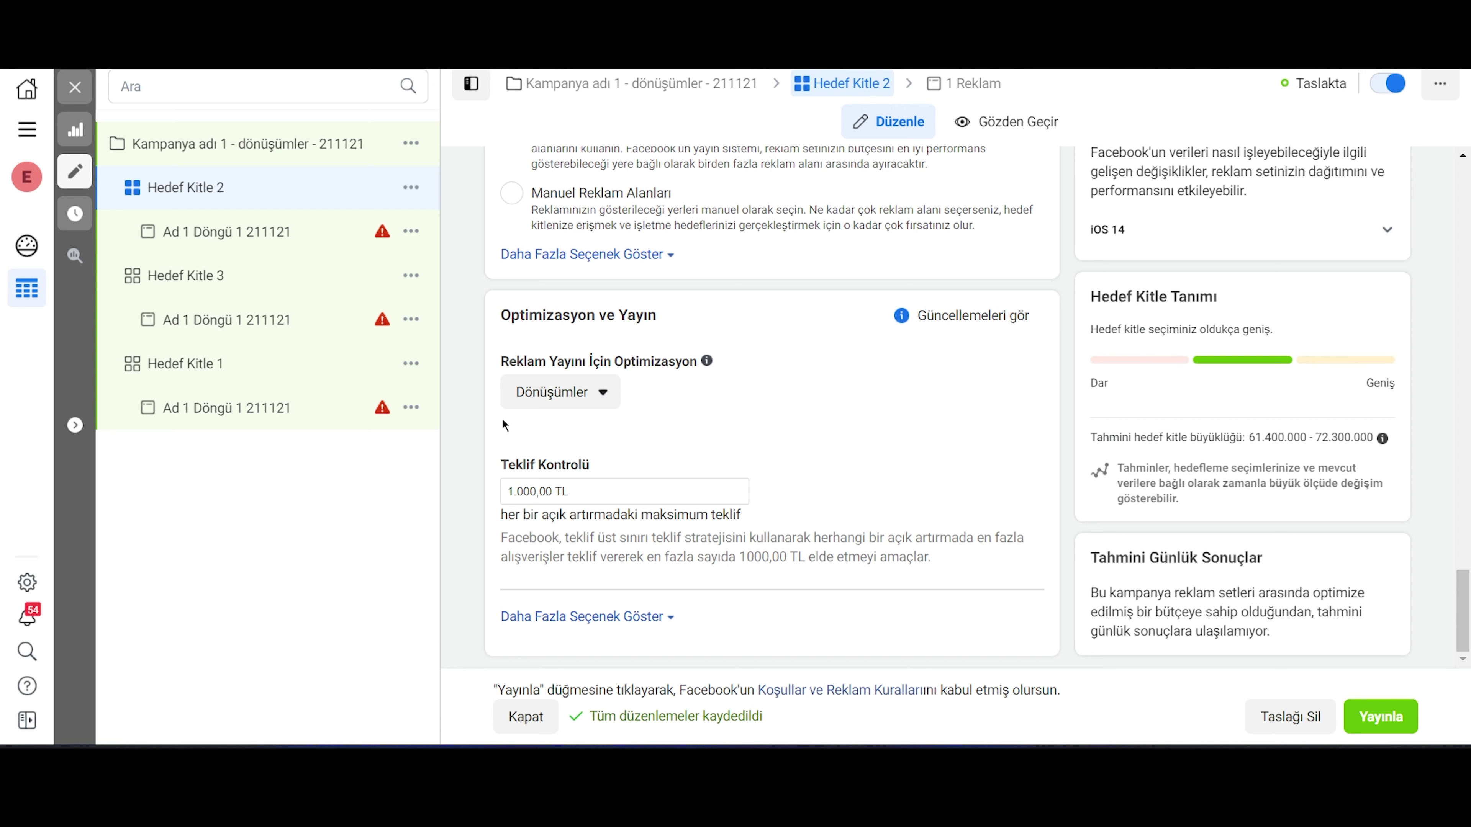
key("Tab")
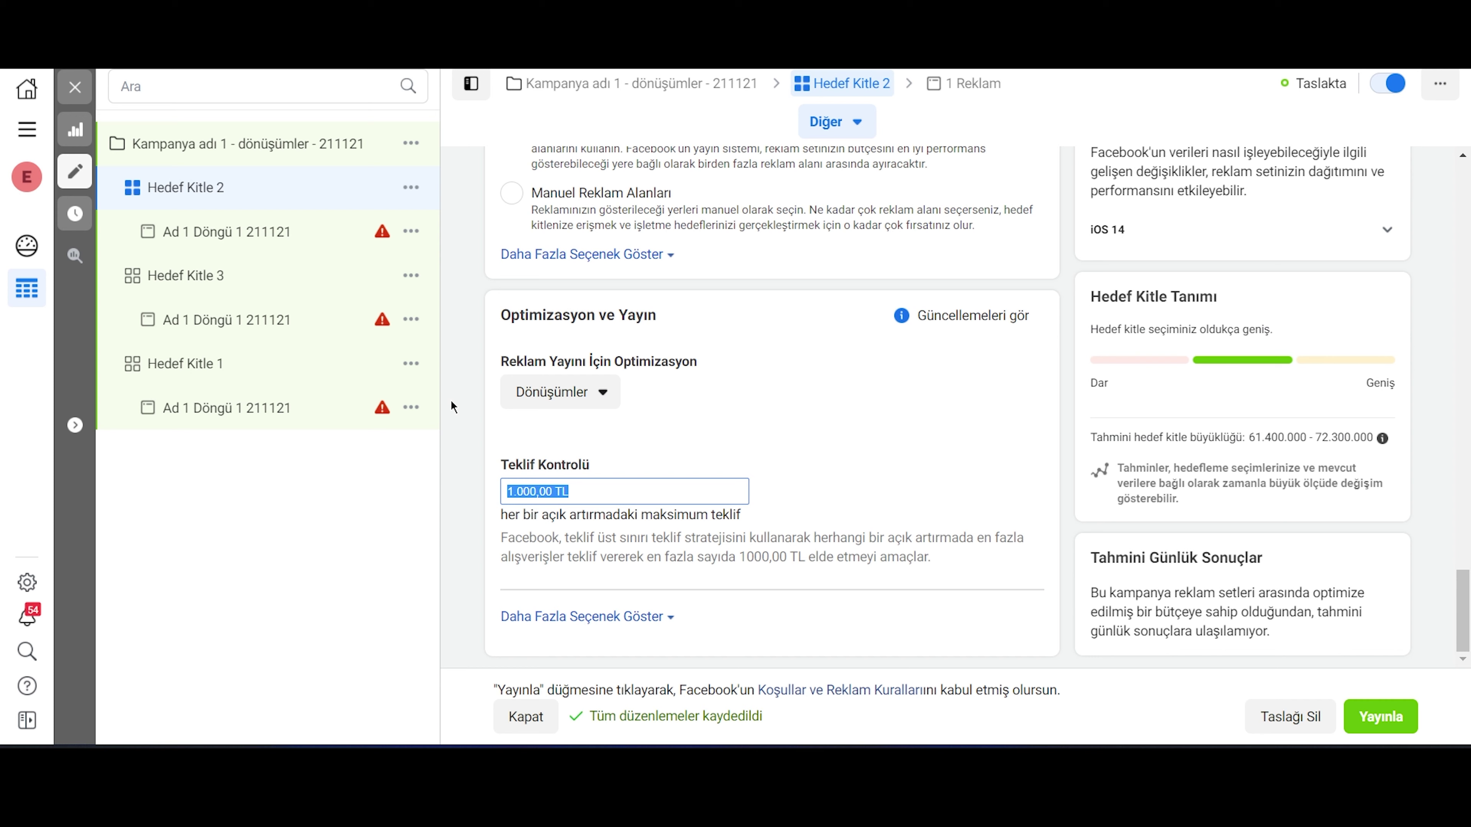
left_click(817, 524)
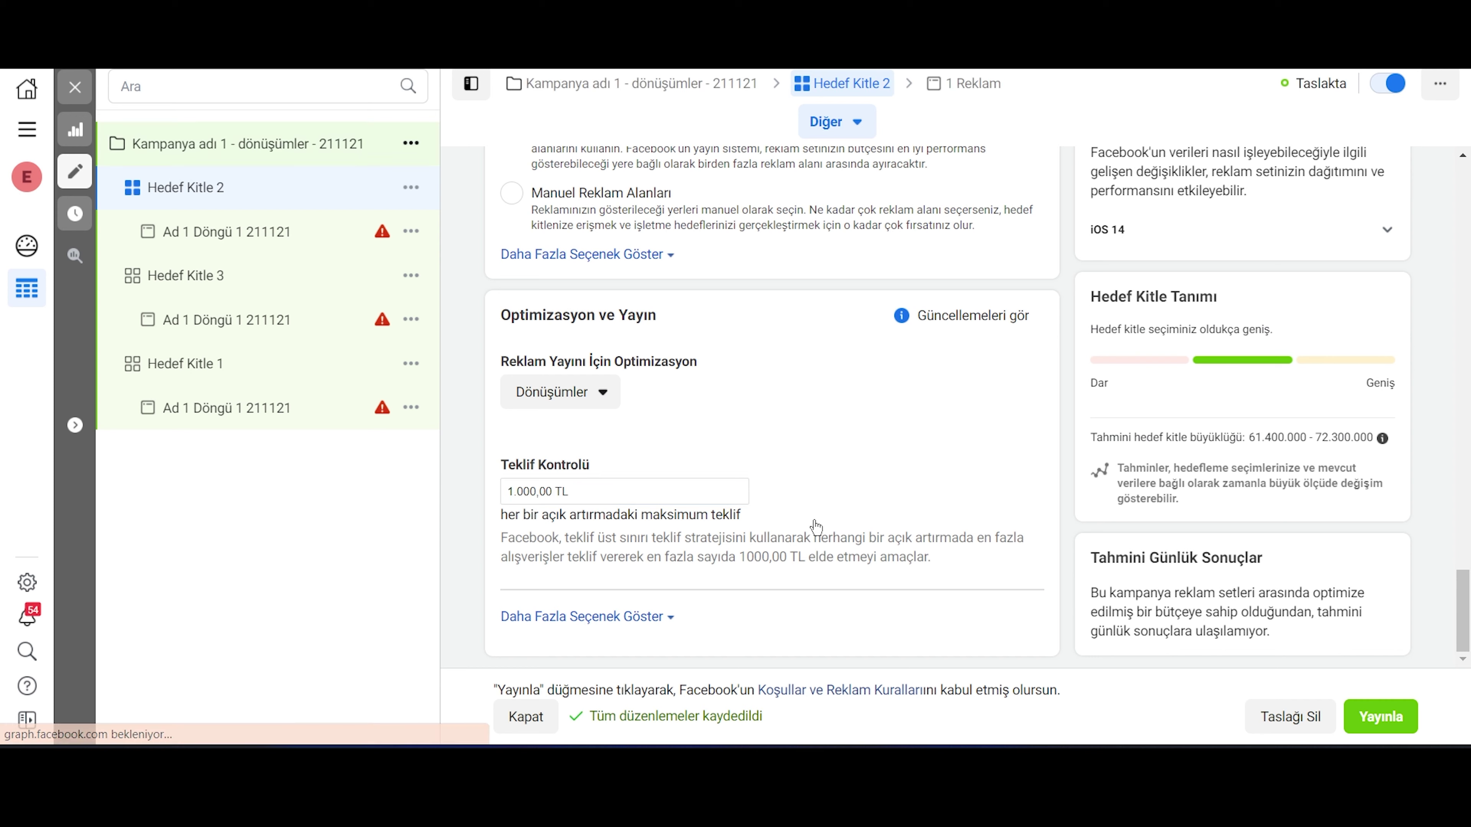
Step: Return to the campaign's budget settings and review its bid strategy choices, including Minimum Reklam Harcaması Getirisi and Diğer seçenekler
scroll(553, 463, "down", 15)
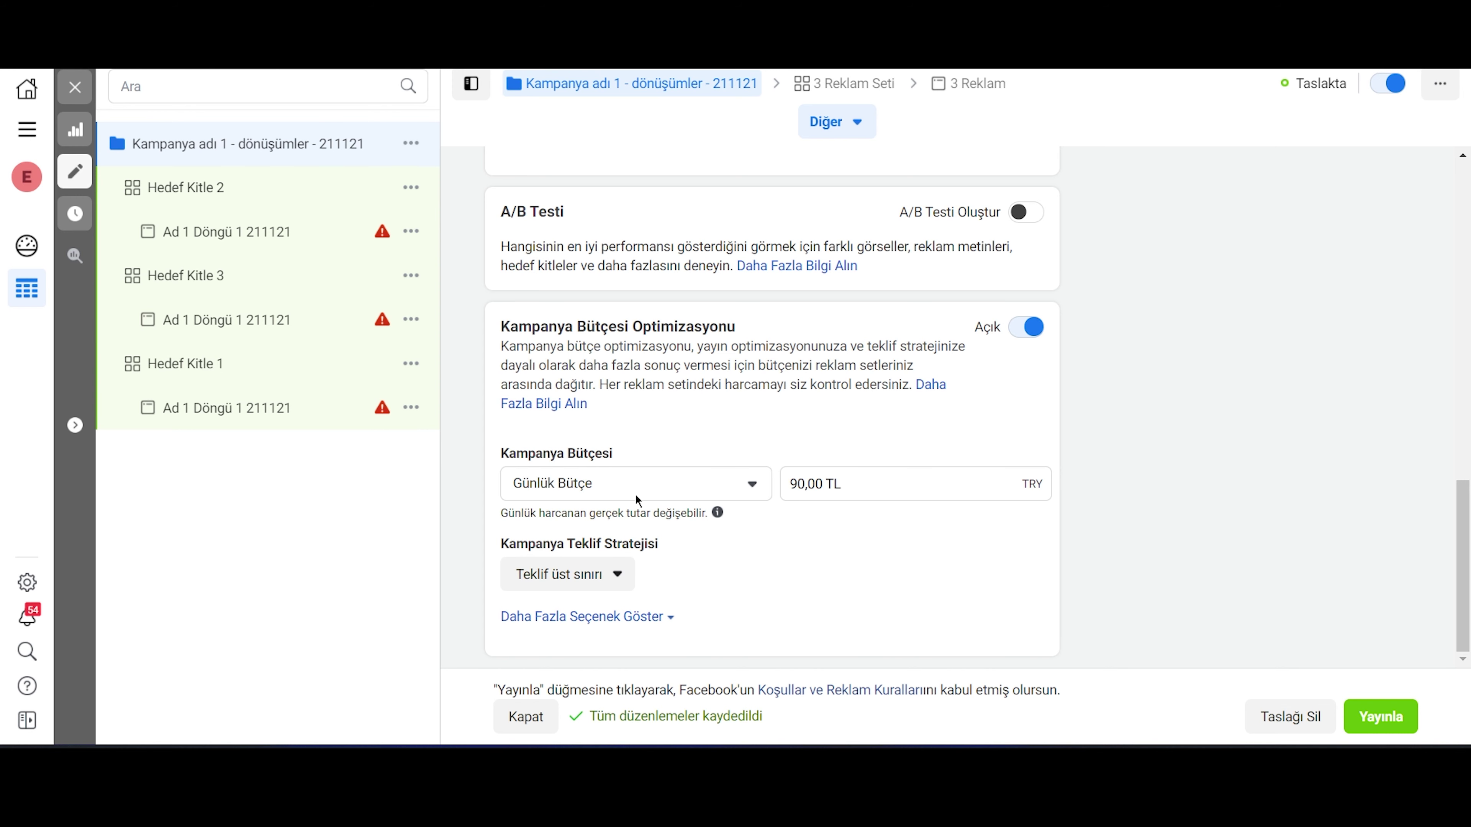
left_click(643, 574)
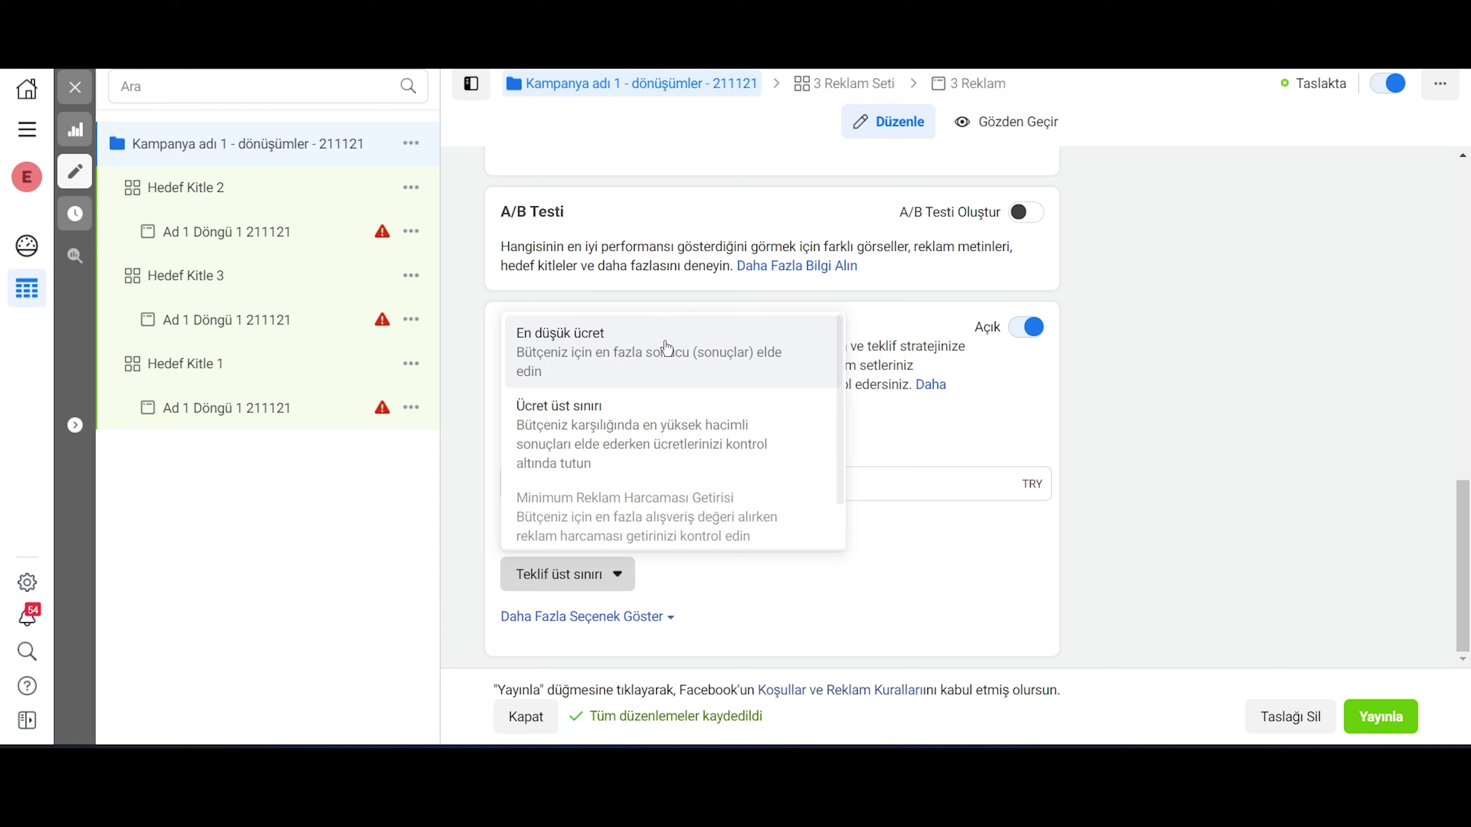
scroll(735, 441, "down", 1)
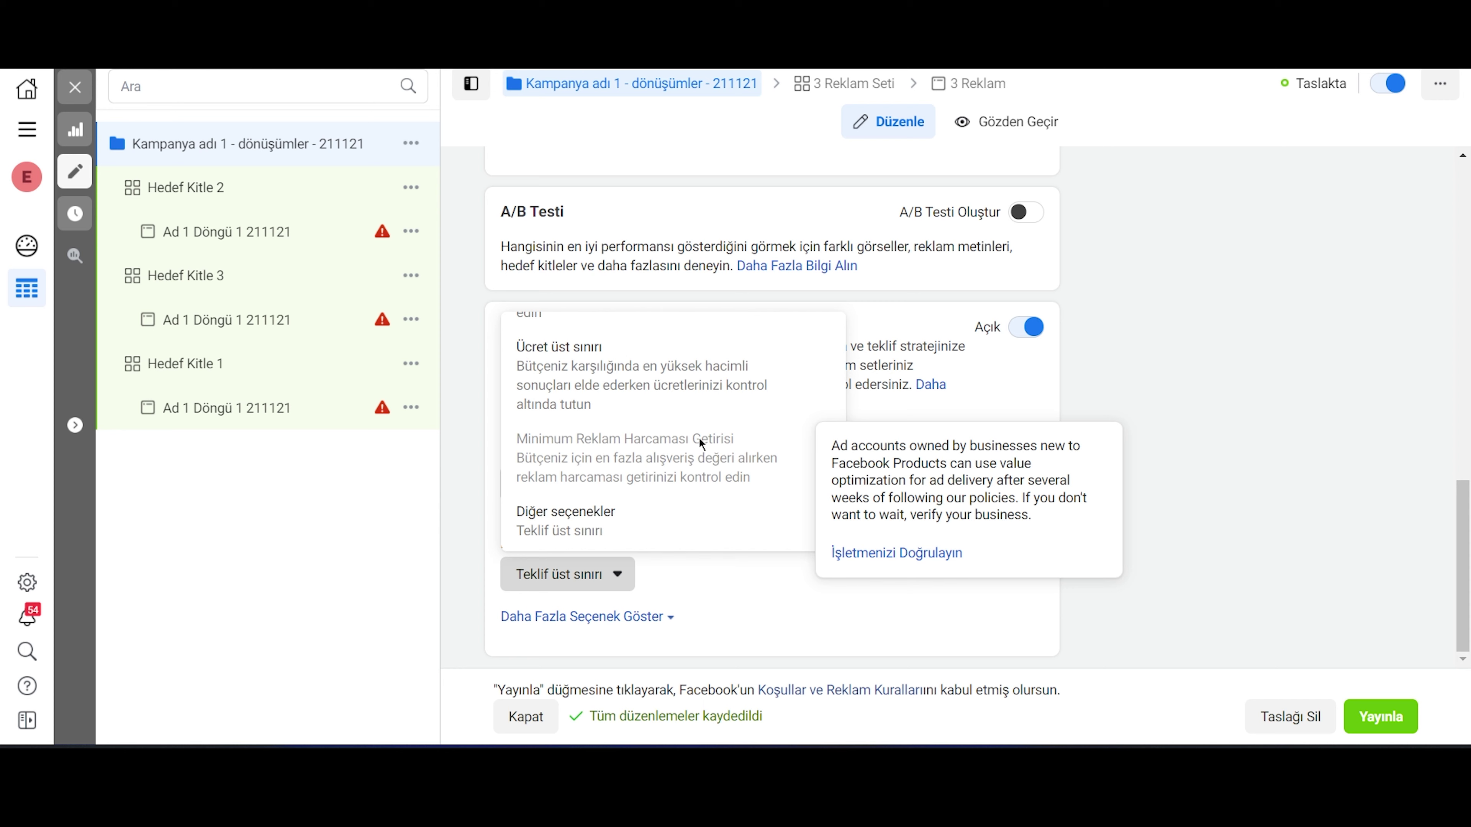
mouse_move(770, 524)
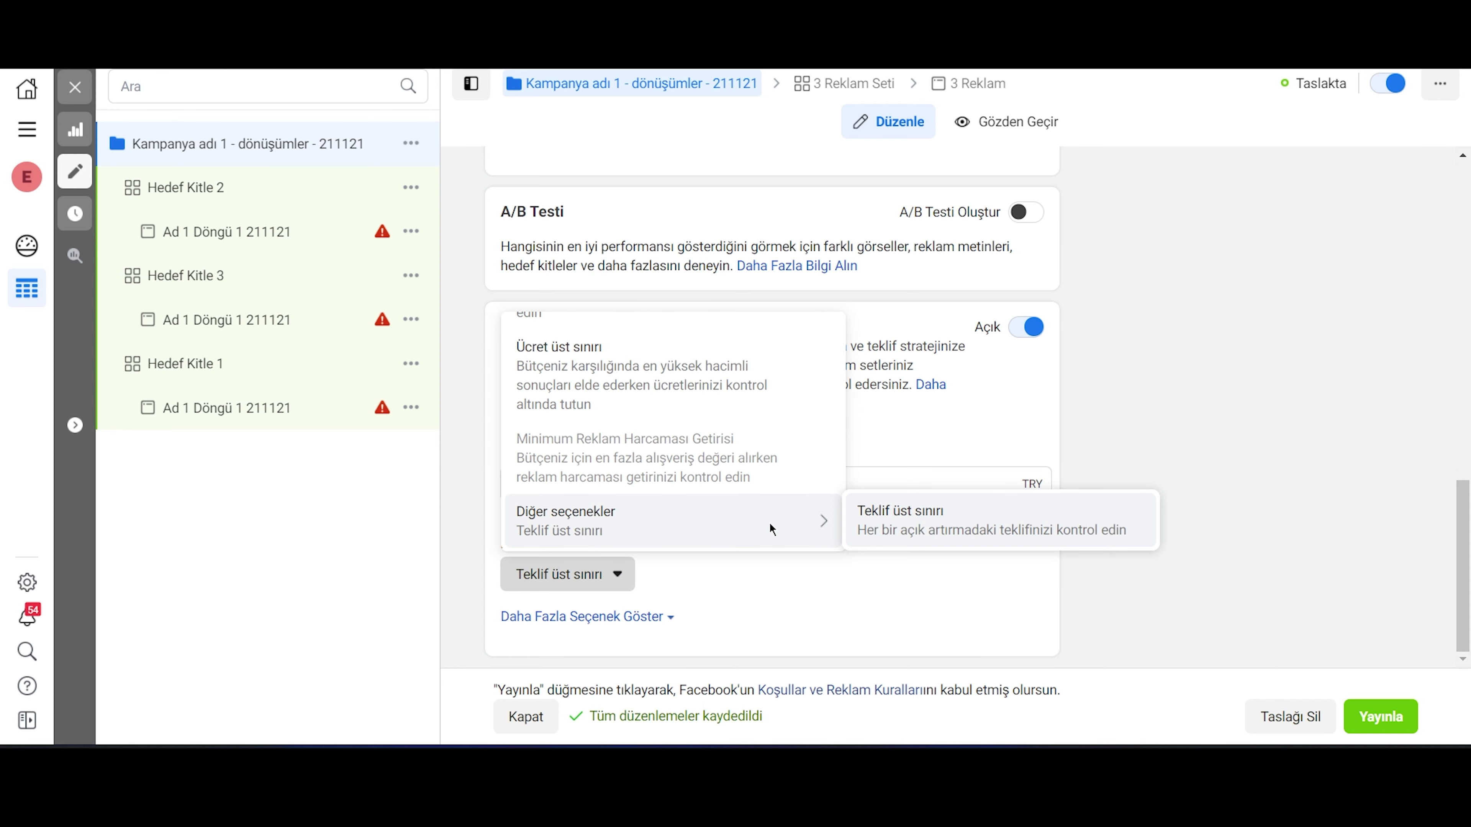